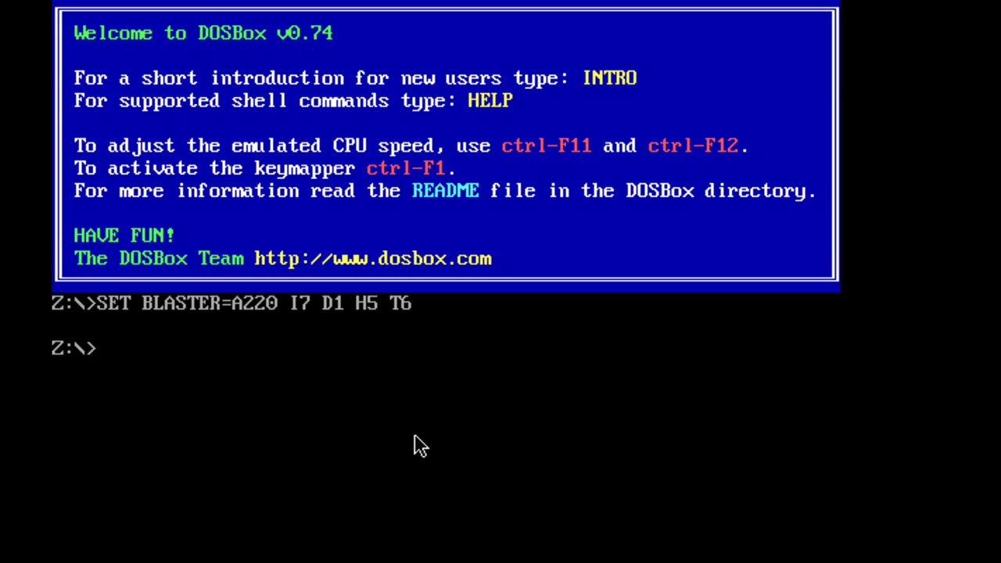
Mount the host folder c:\dos as drive C
type("mount c  ")
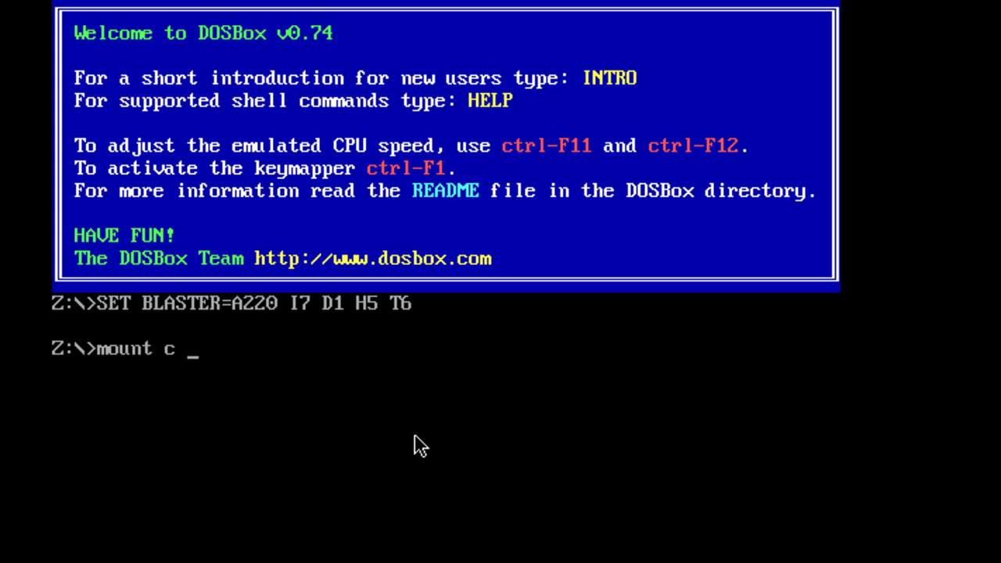
type("c:\\dos")
key("Return")
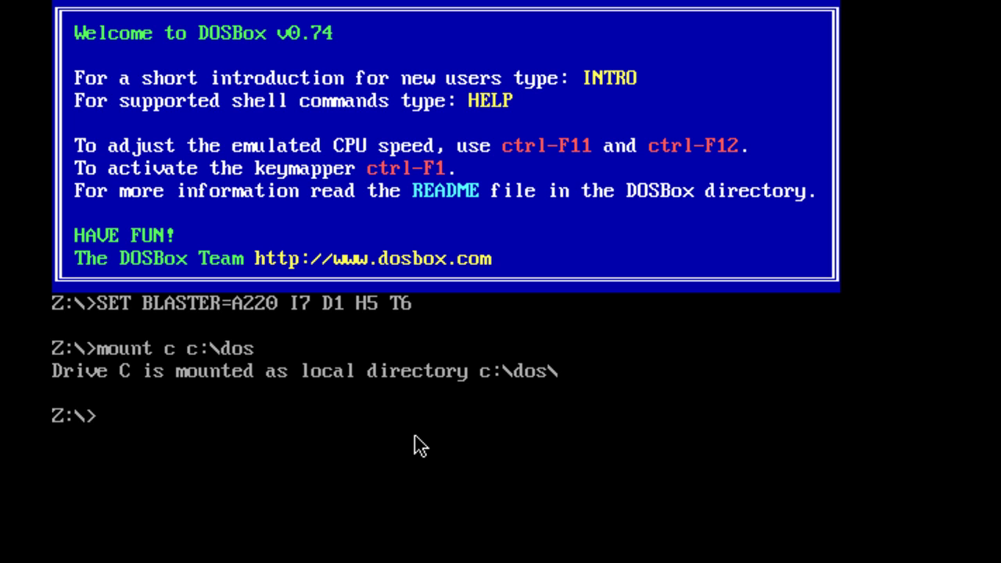
Switch to drive C and list the contents of its root directory
type("c:")
key("Return")
type("dir")
key("Return")
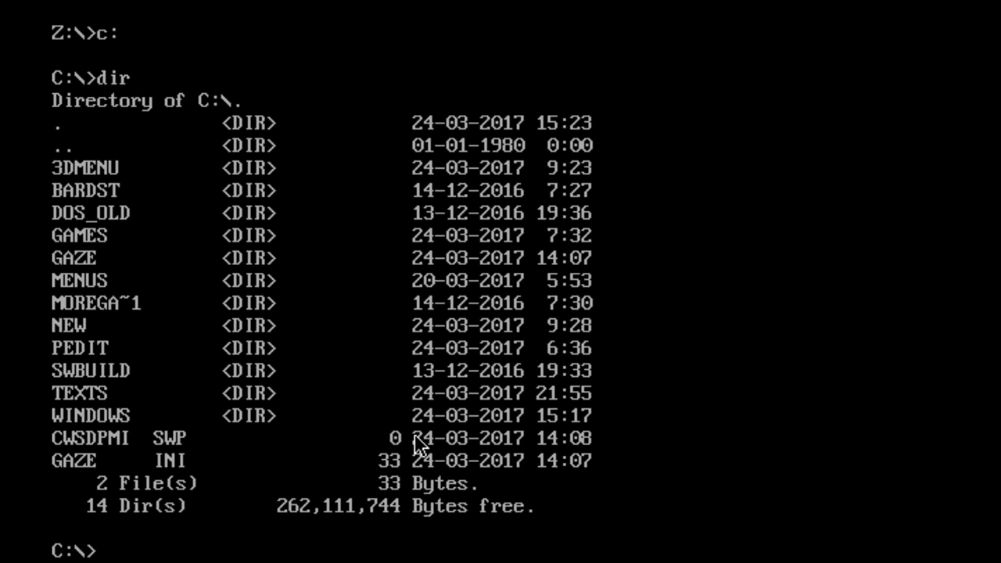
Start the ped editor from the PEDIT directory after listing its files, and write "I am a text file." in the untitled document
type("cd pedit")
key("Return")
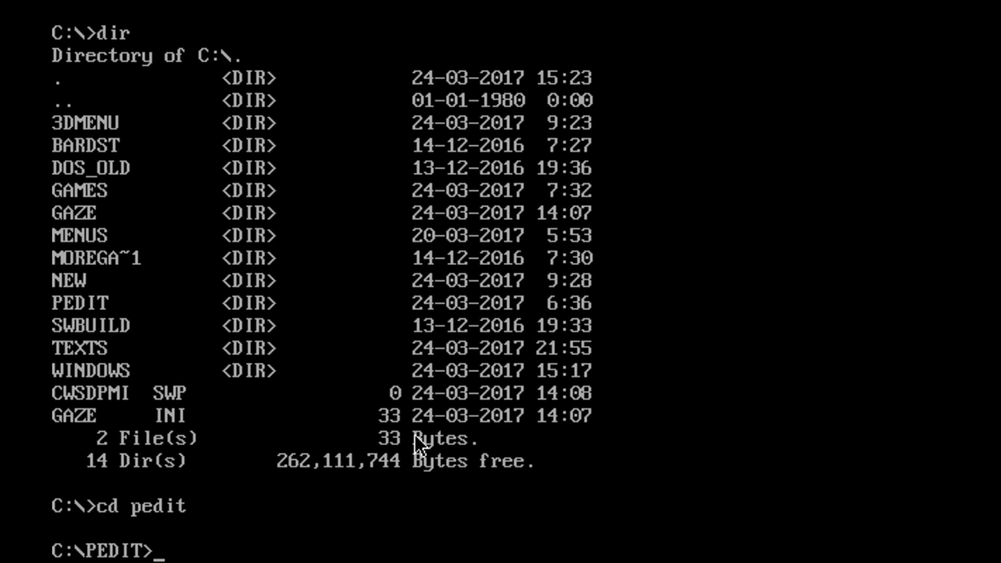
type("dir")
key("Return")
type("ped")
key("Return")
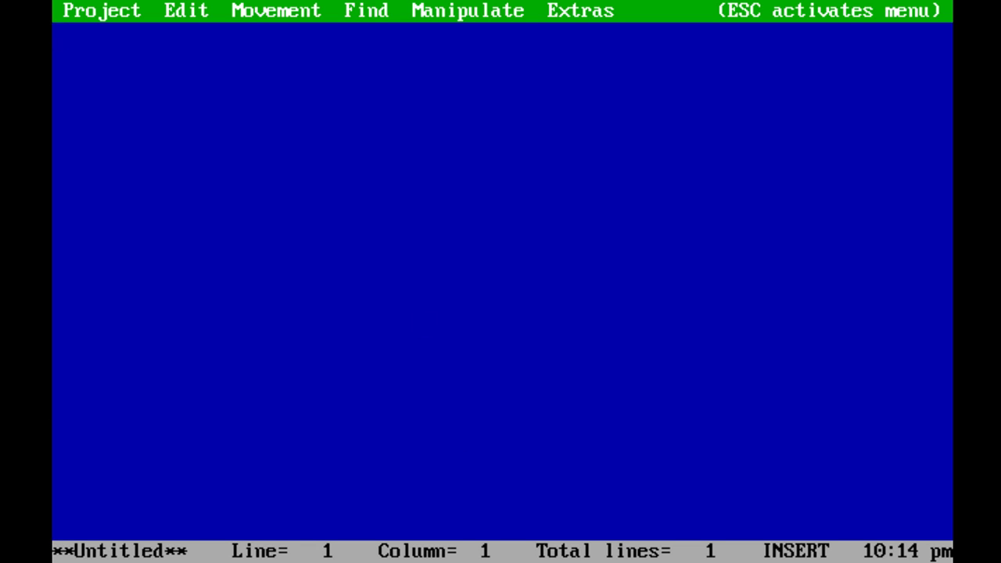
type("I am a text file.")
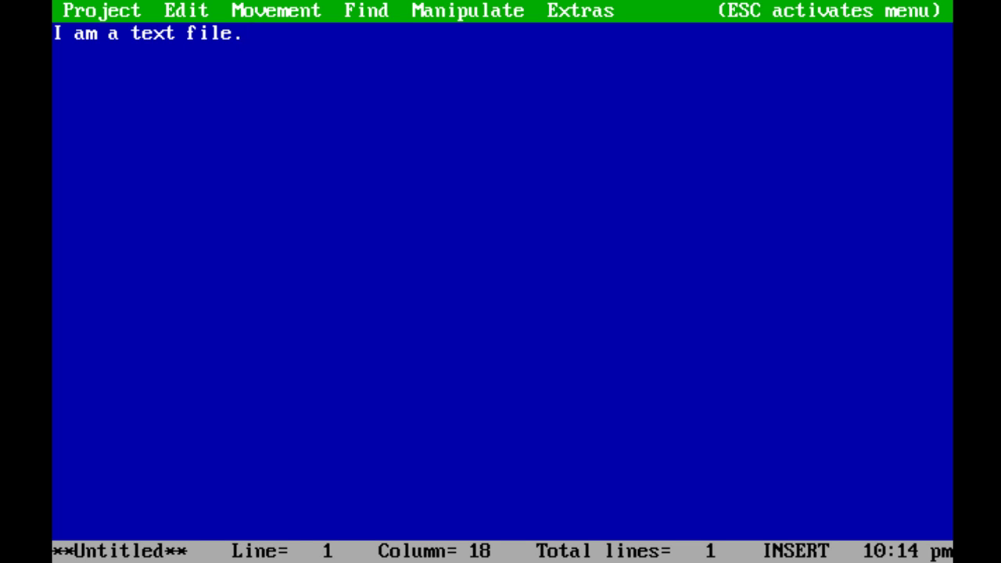
key("Escape")
key("Escape")
key("Escape")
key("Right")
key("Right")
key("Right")
key("Right")
key("Right")
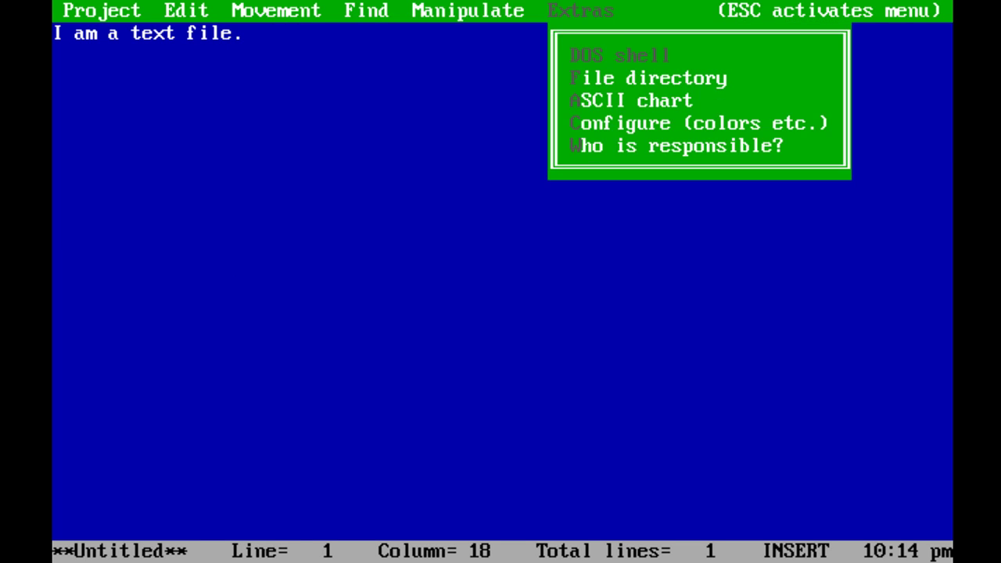
key("Down")
key("Down")
key("Down")
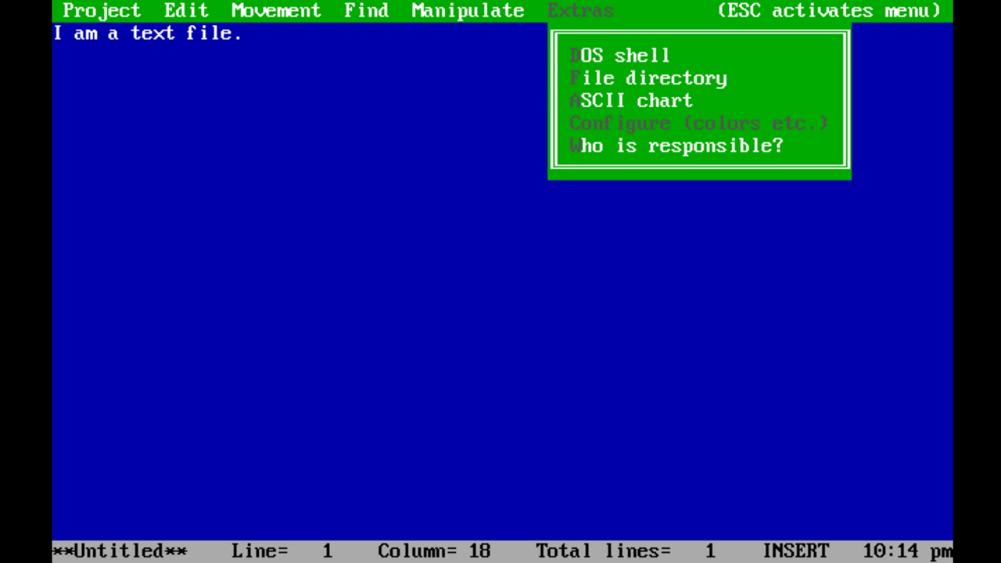
key("Left")
key("Left")
key("Left")
key("Left")
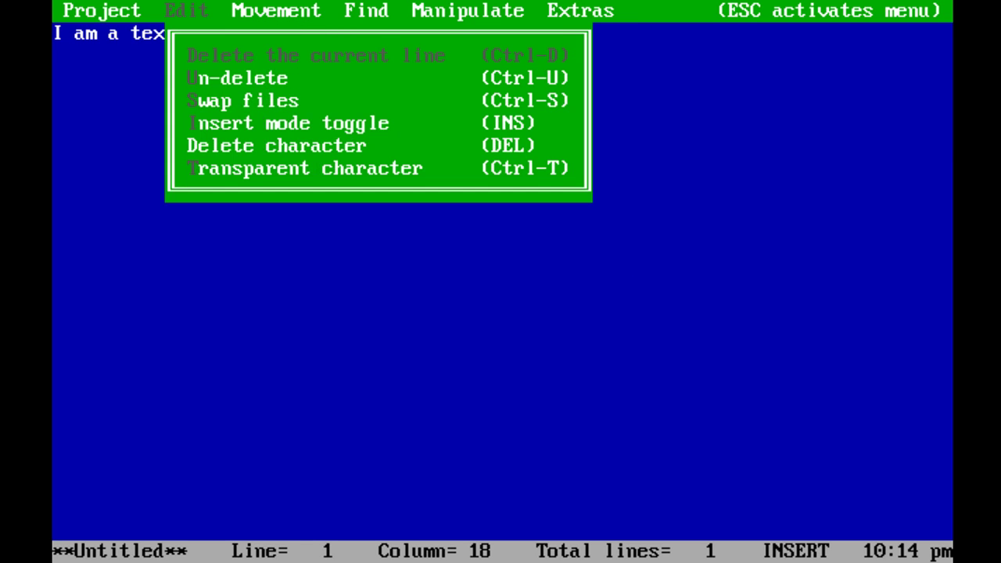
View the editor's "Who is responsible?" information and close it
key("Right")
key("Right")
key("Right")
key("Right")
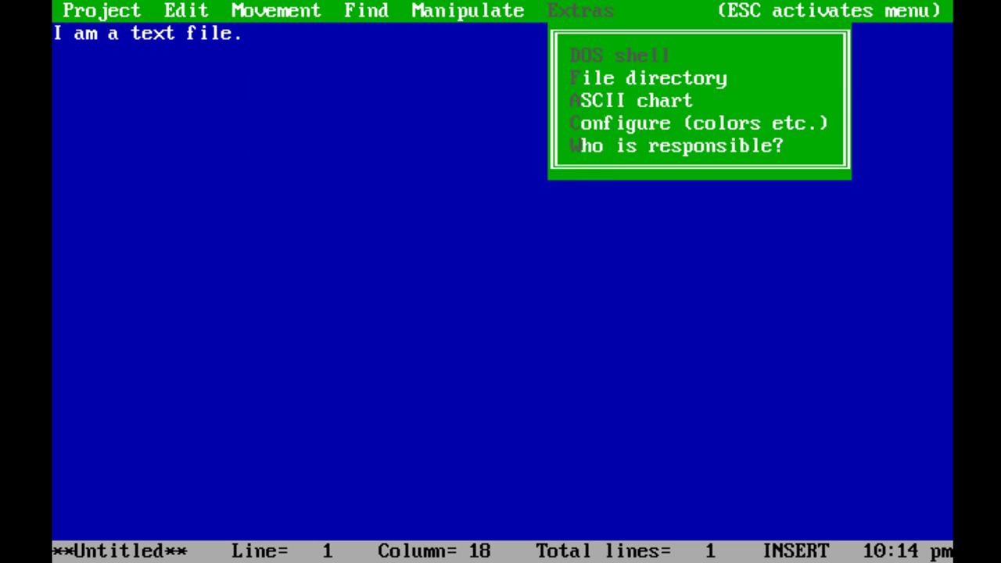
key("Down")
key("Down")
key("Down")
key("Down")
key("Return")
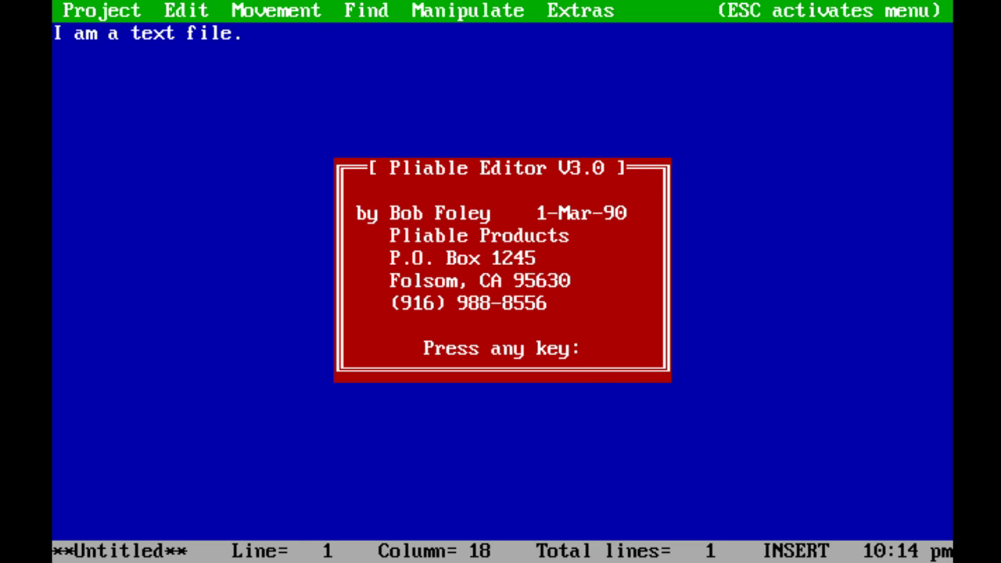
key("Return")
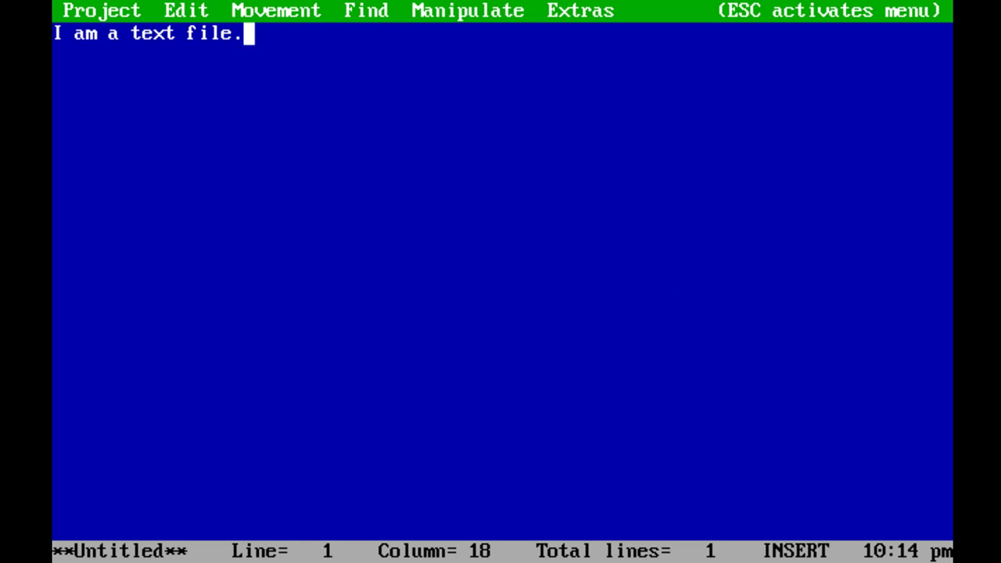
Add three line breaks after the text and quit the editor
key("Return")
key("Return")
key("Return")
key("Escape")
key("Up")
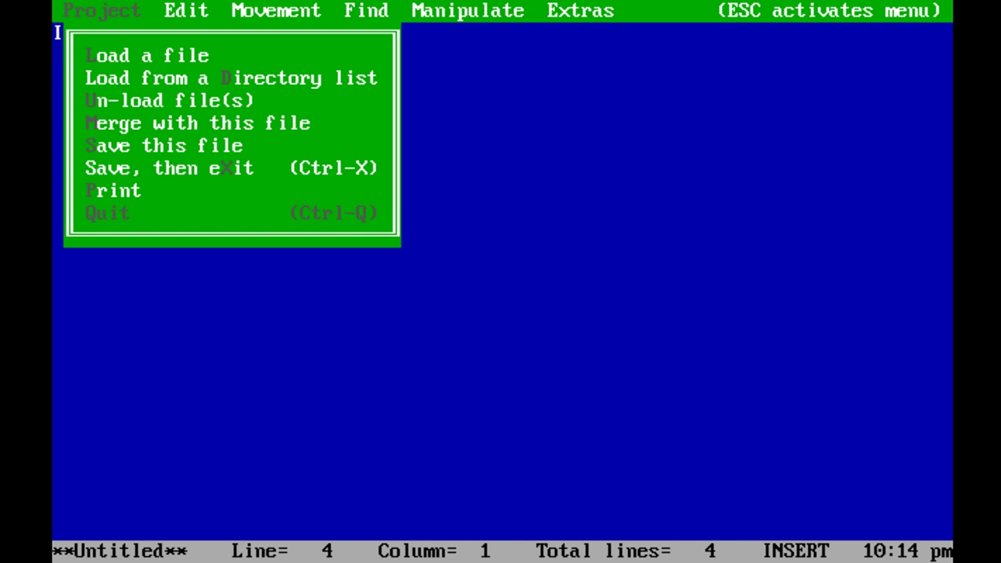
key("Up")
key("Up")
key("Down")
key("Down")
key("Return")
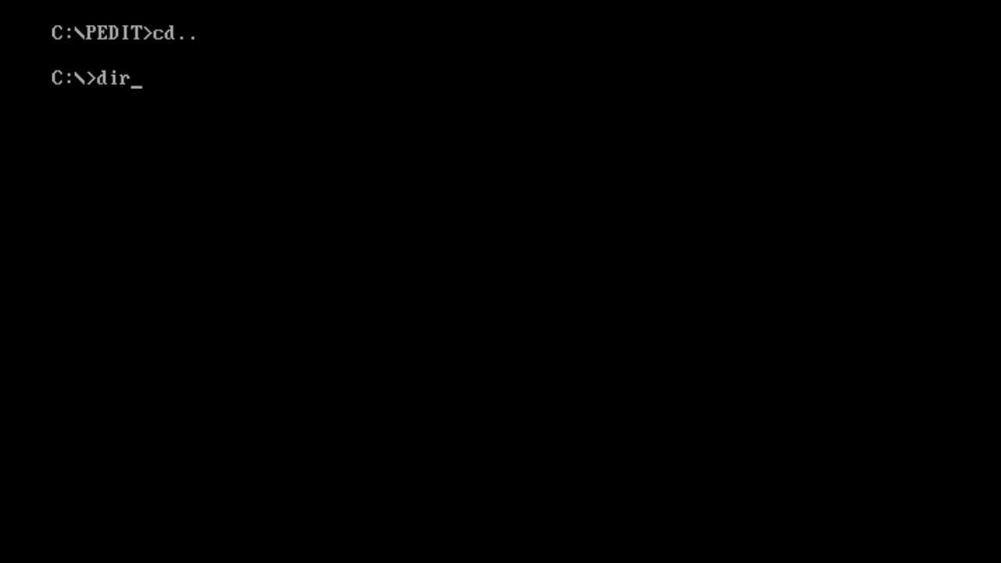
List the root of drive C, change to the TEXTS directory and list its files in wide format
key("Return")
type("cd texts")
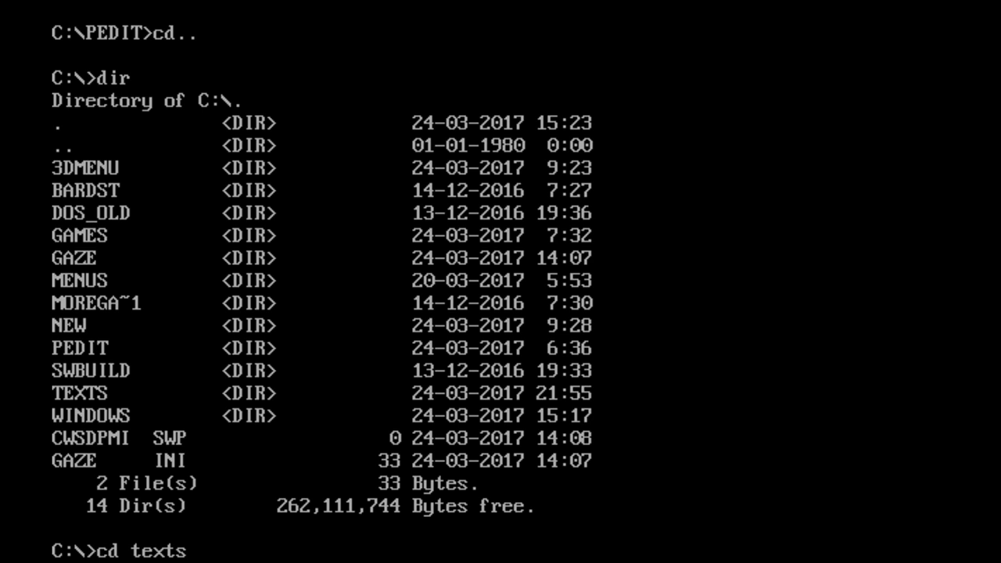
key("Return")
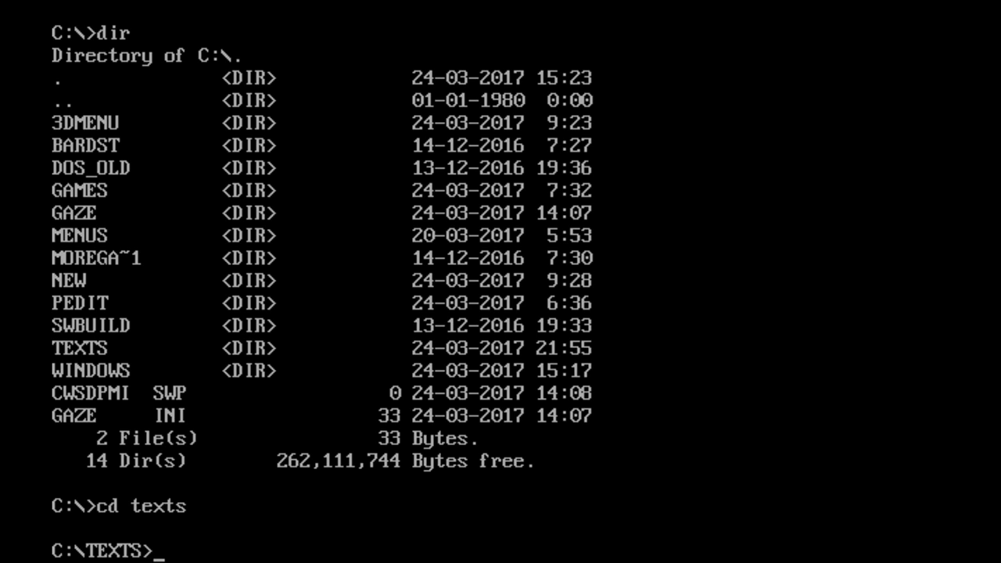
type("dir/w")
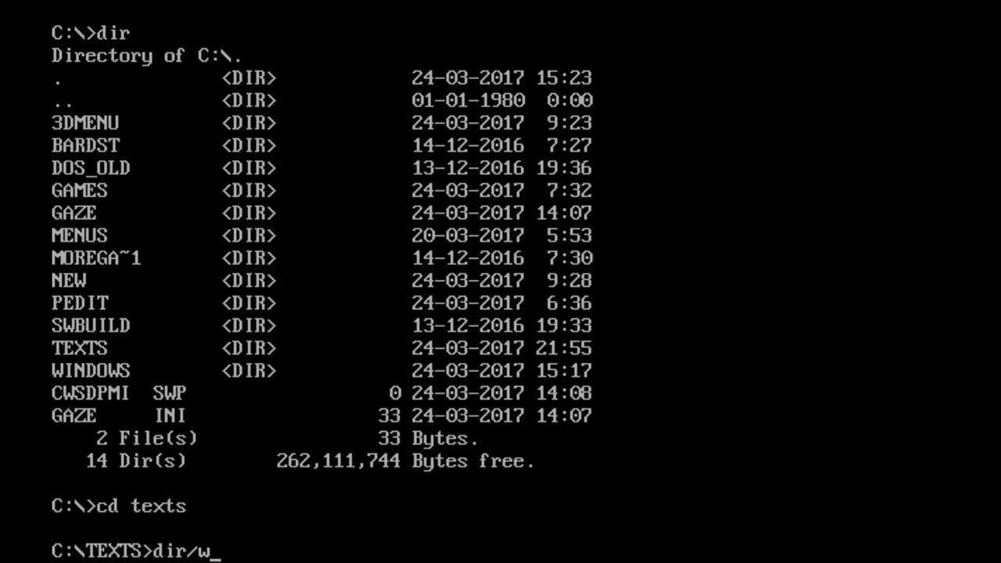
key("Return")
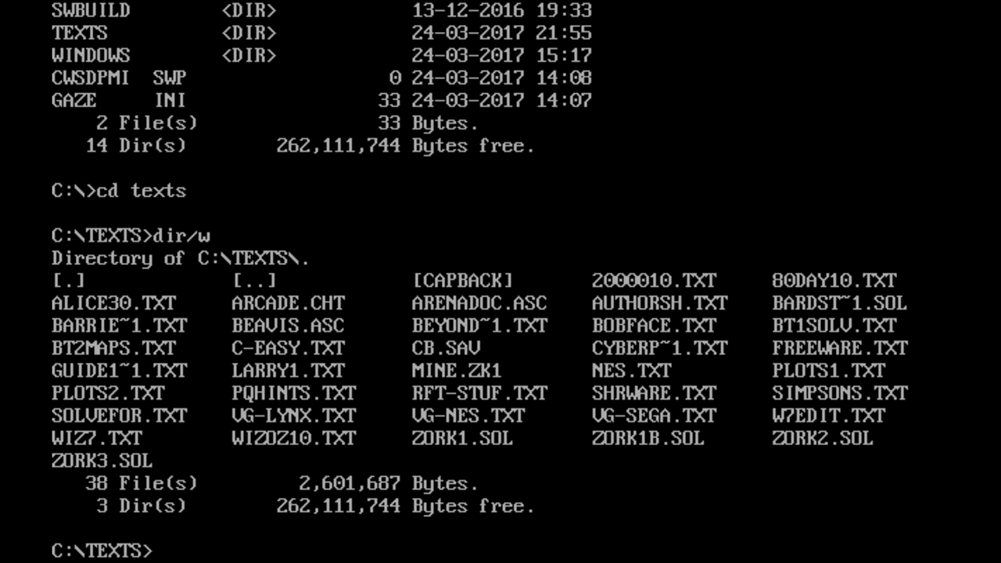
List the TEXTS directory in full detail, both in one run and one page at a time
type("dir")
key("Return")
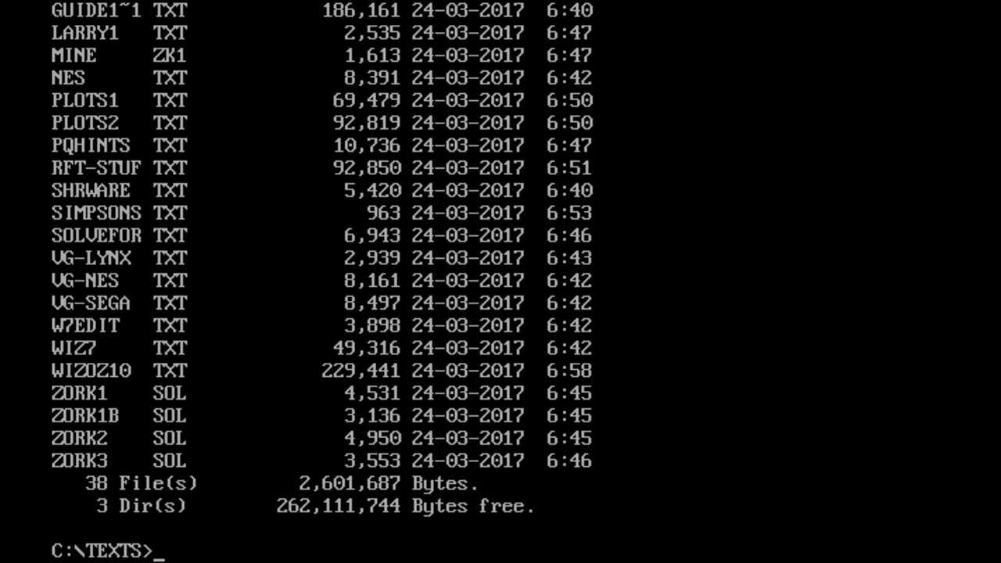
type("dir/p")
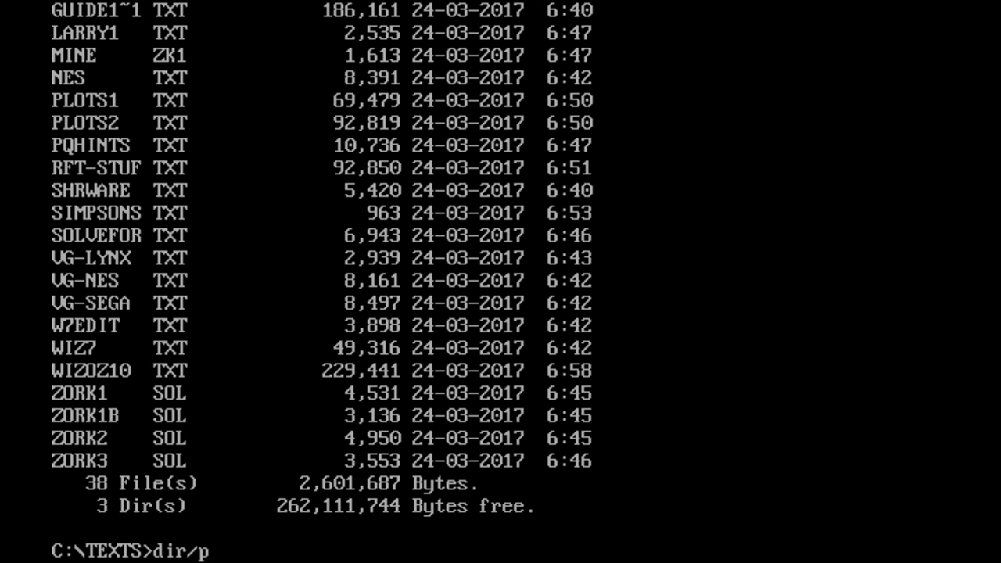
key("Return")
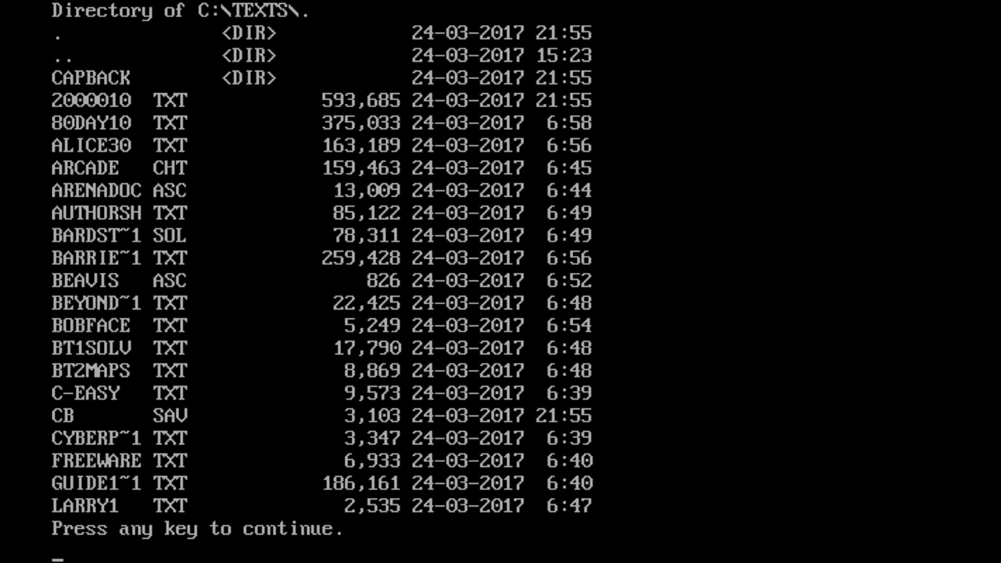
key("space")
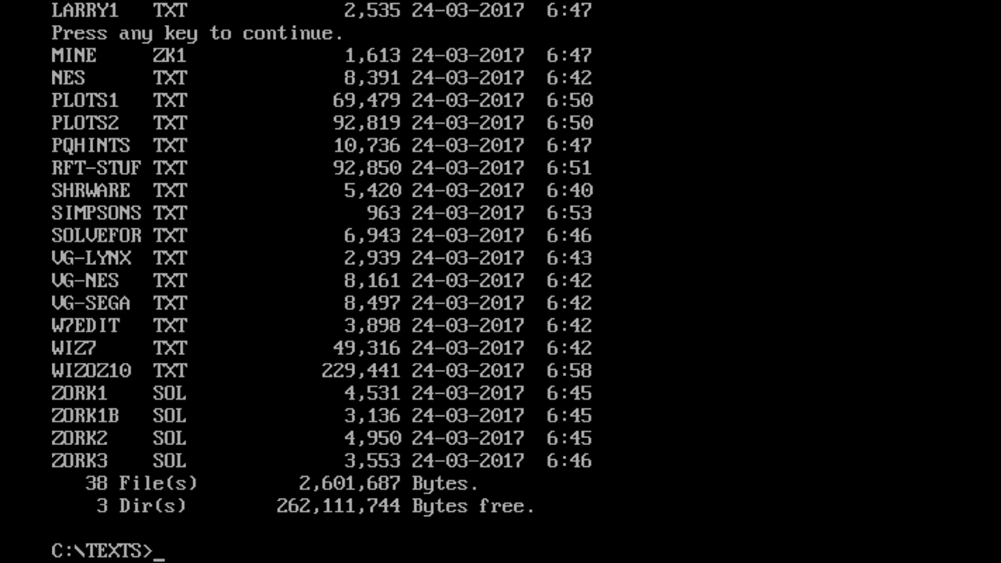
Try to open zork1.sol with the edit command
type("edit zork1.sol")
key("Return")
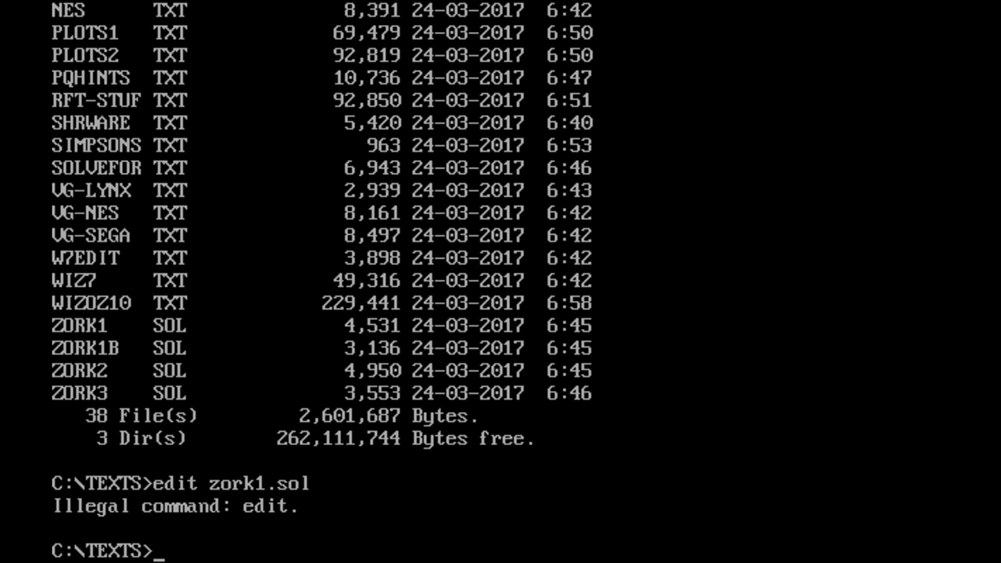
Open zork1.sol from the TEXTS directory using c:\pedit\ped.exe
type("c:")
key("BackSpace")
type("pedid")
key("BackSpace")
type("t\\")
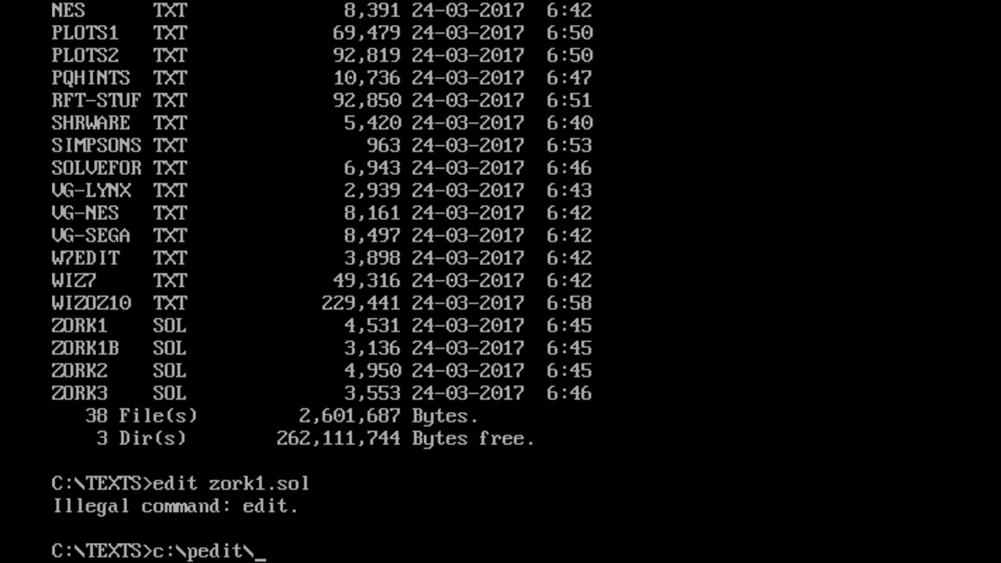
type("ped.exe ")
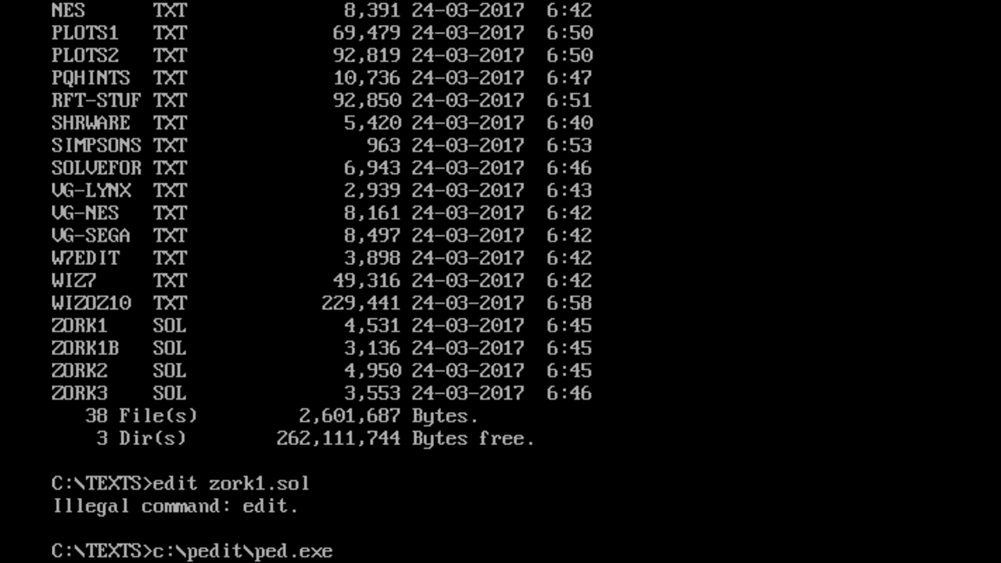
type("Z")
key("BackSpace")
type("zork1.sol")
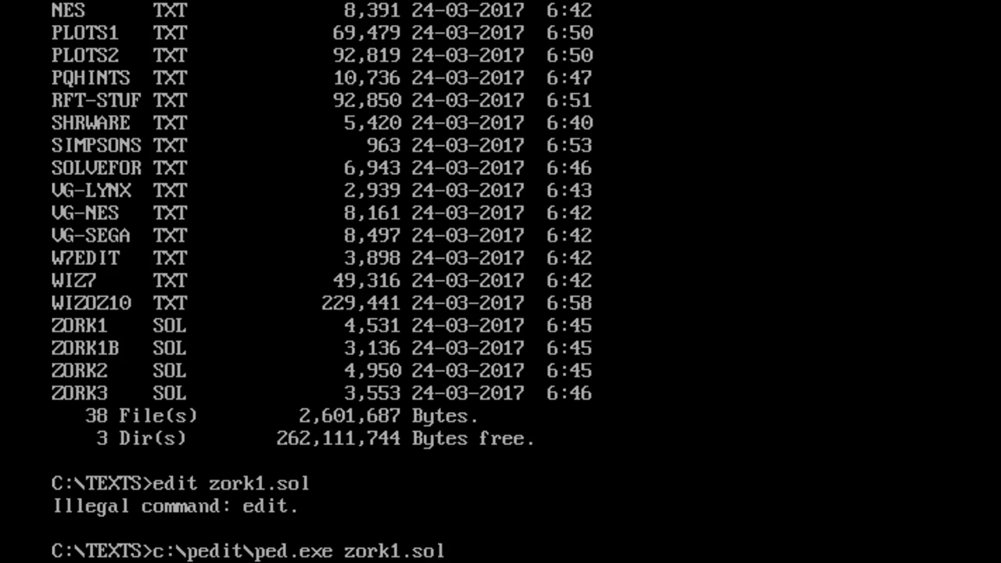
key("Return")
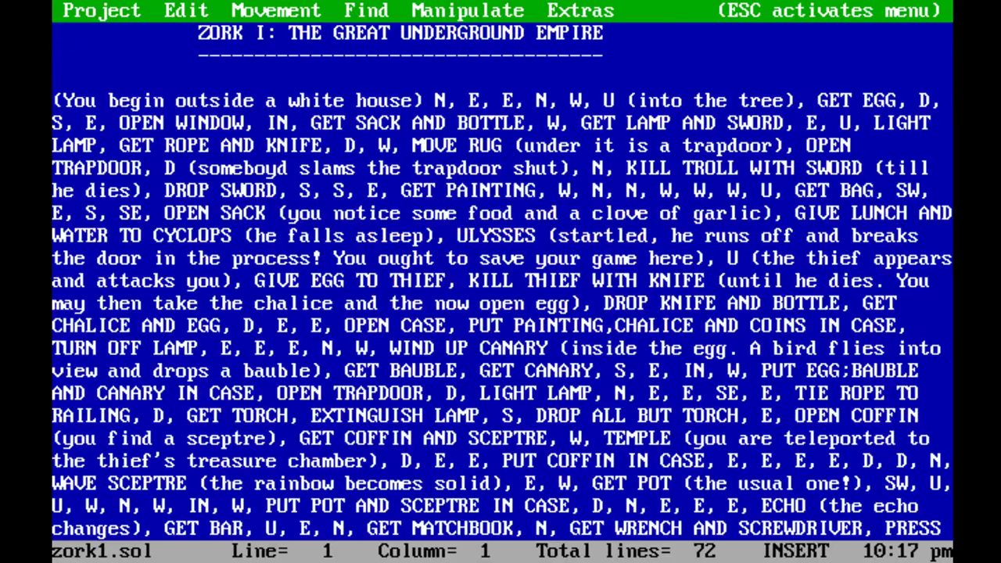
Look through the Zork I solution text and return to its first line
key("Down")
key("Down")
key("Down")
key("Down")
key("Down")
key("Down")
key("Down")
key("Down")
key("Down")
key("Down")
key("Down")
key("Down")
key("Down")
key("Down")
key("Down")
key("Down")
key("Down")
key("Down")
key("Down")
key("Down")
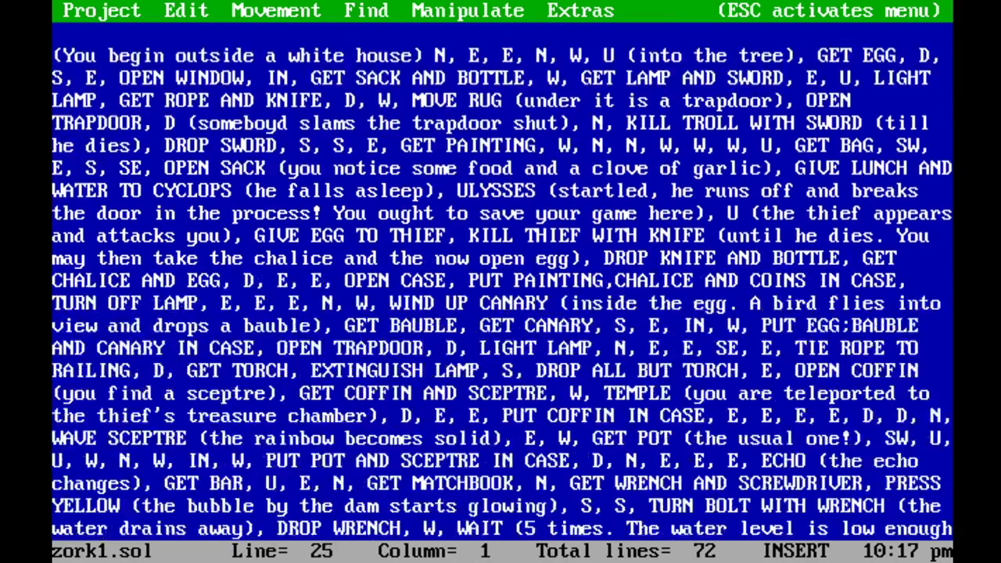
key("Up")
key("Up")
key("Up")
key("Up")
key("Up")
key("Up")
key("Up")
key("Up")
key("Up")
key("Up")
key("Up")
key("Up")
key("Up")
key("Up")
key("Up")
key("Up")
key("Up")
key("Up")
key("Up")
key("Up")
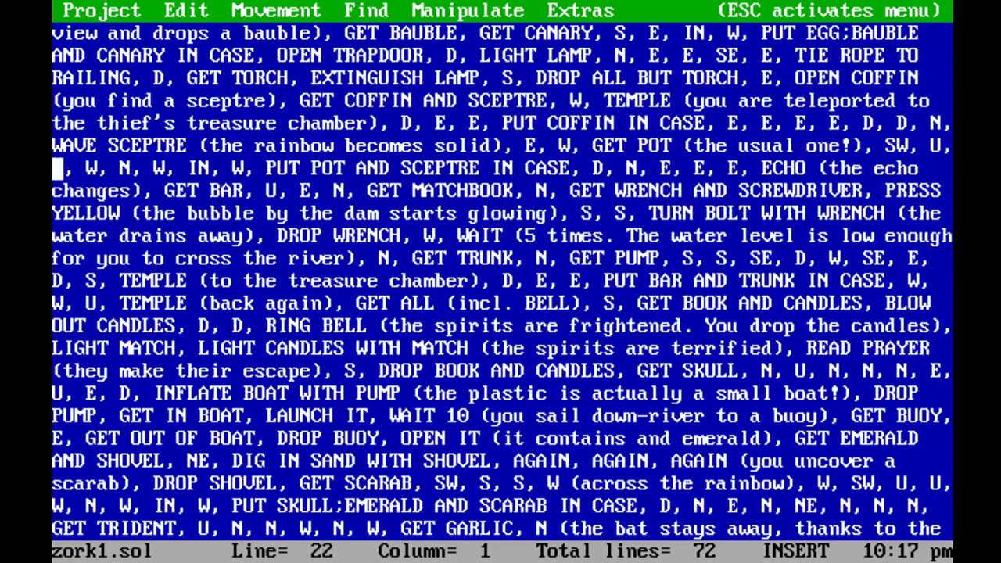
key("Up")
key("Up")
key("Up")
key("Up")
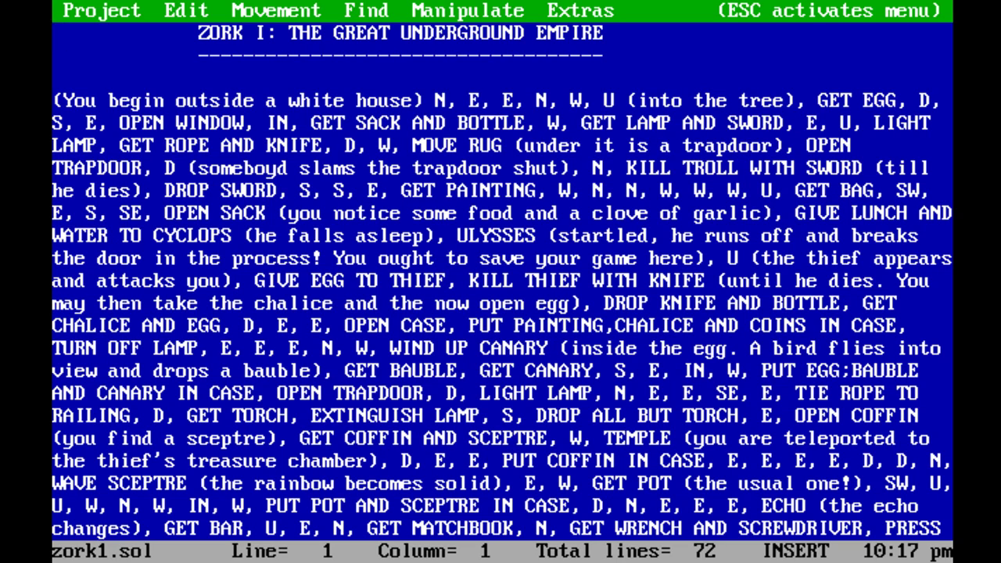
Quit the editor and list the TEXTS directory one page at a time
key("Escape")
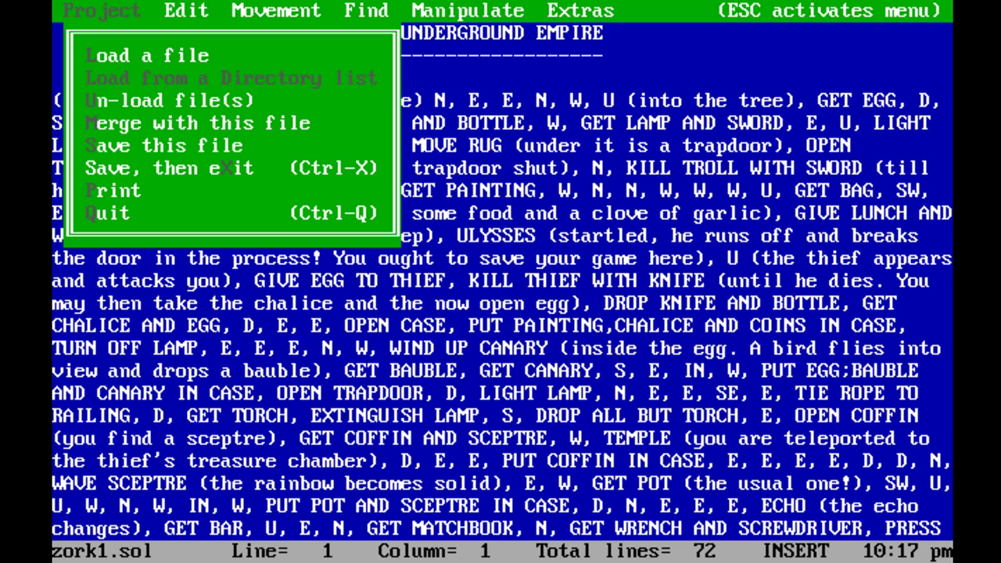
type("q")
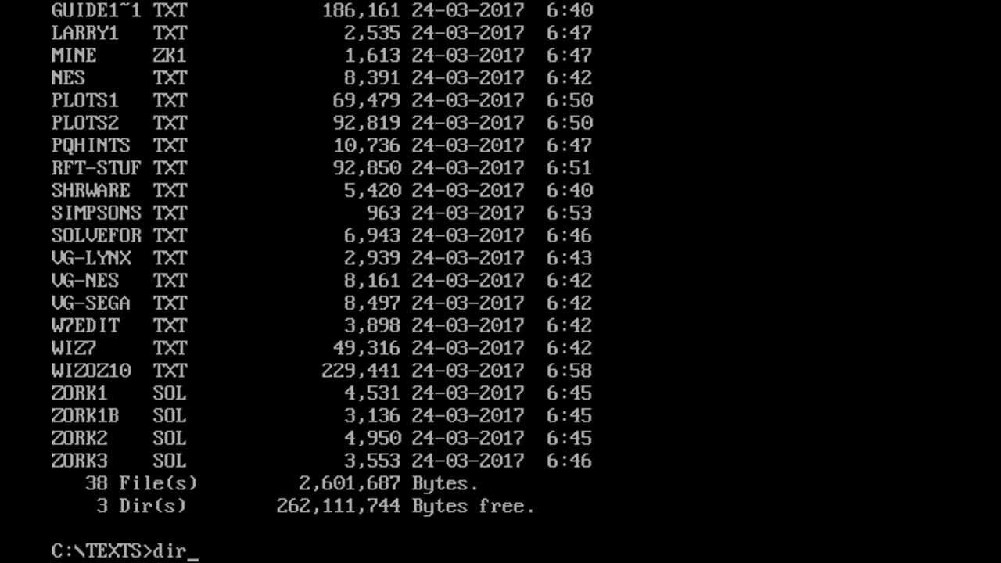
key("Return")
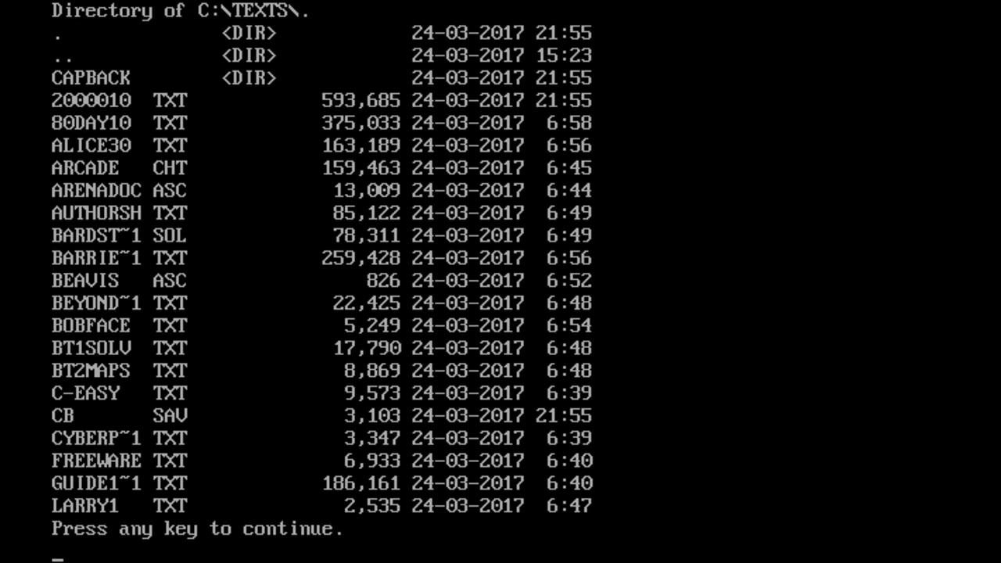
key("space")
Open 2000010.TXT from the TEXTS directory using c:\pedit\ped.exe
type("dir/p")
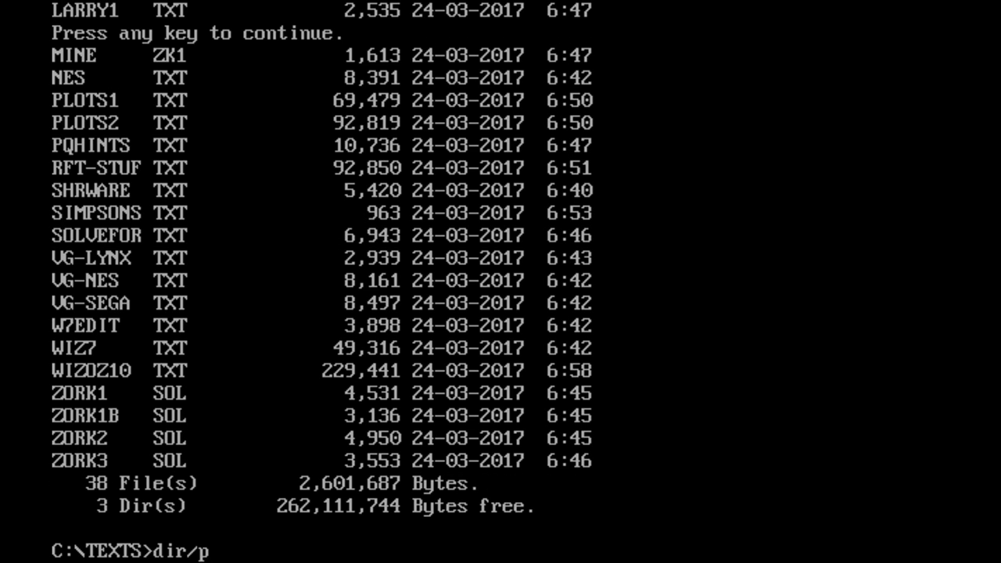
key("Up")
key("Up")
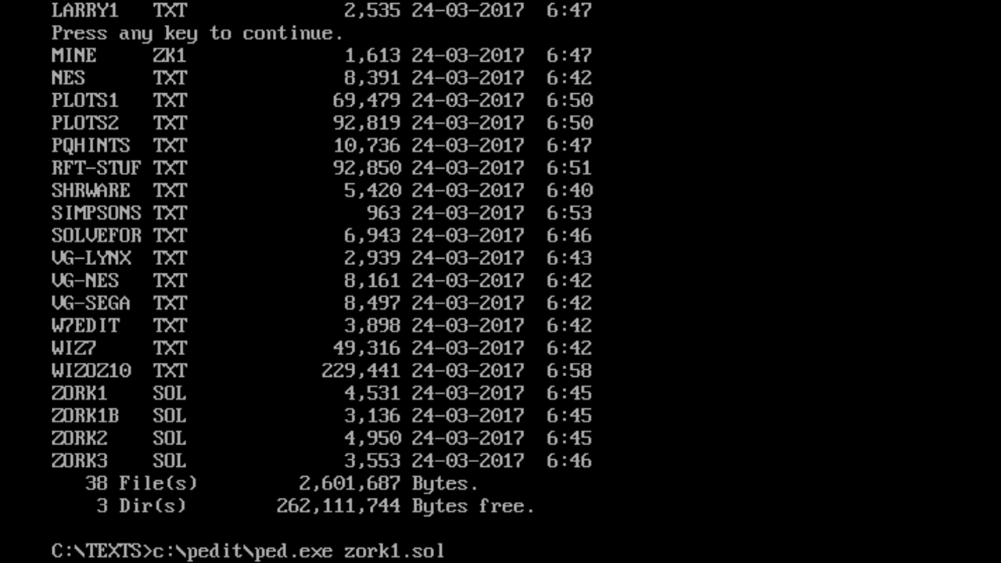
key("BackSpace")
key("BackSpace")
key("BackSpace")
key("BackSpace")
key("BackSpace")
key("BackSpace")
key("BackSpace")
key("BackSpace")
key("BackSpace")
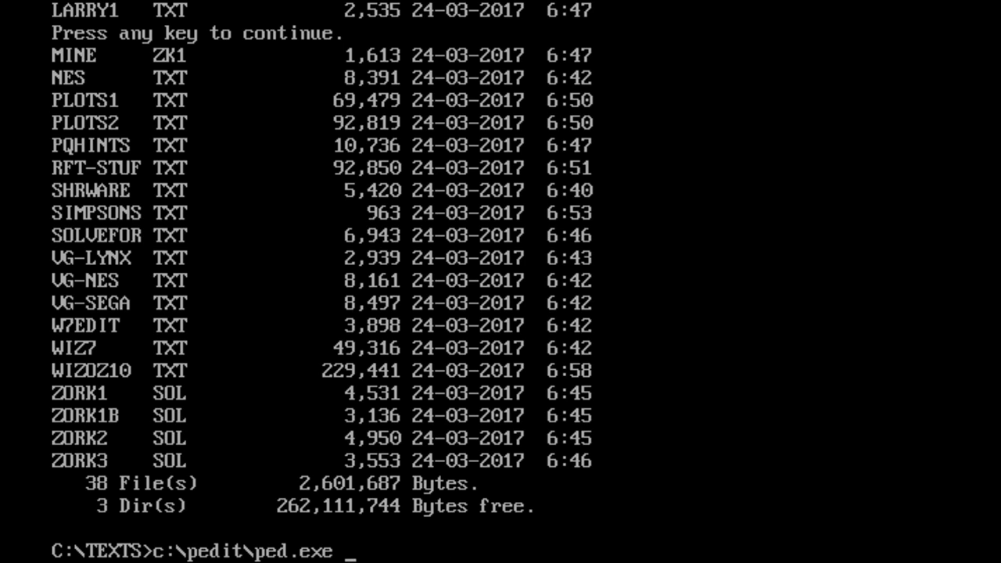
type("2000010.TXT")
key("Return")
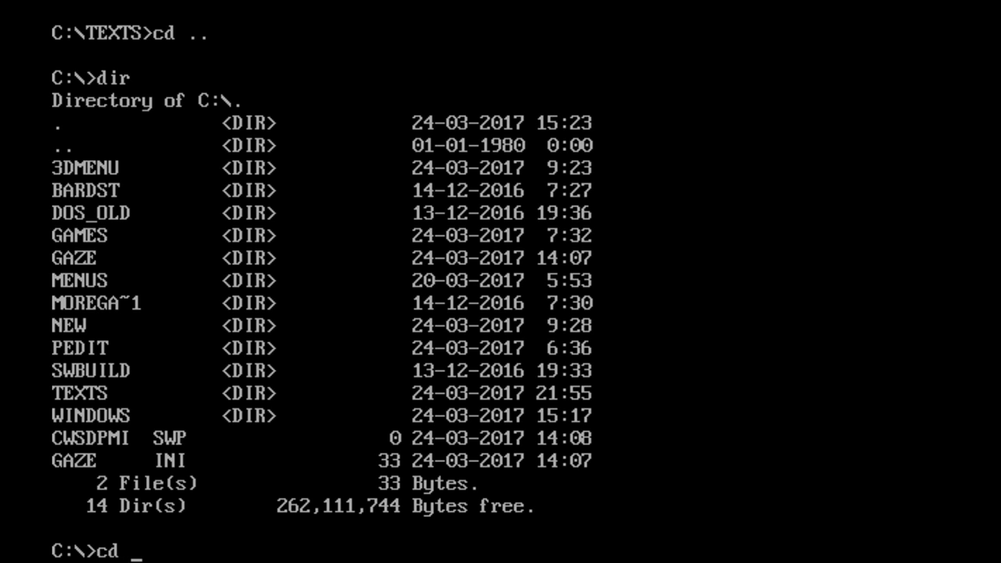
Change from the C: root to the NEW directory
type("new")
key("Return")
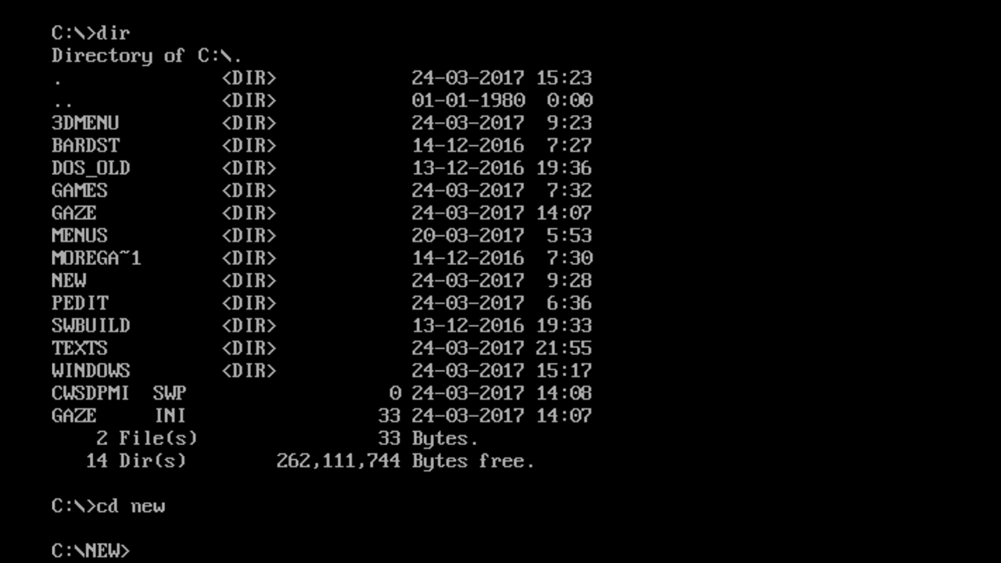
type("CBVER266")
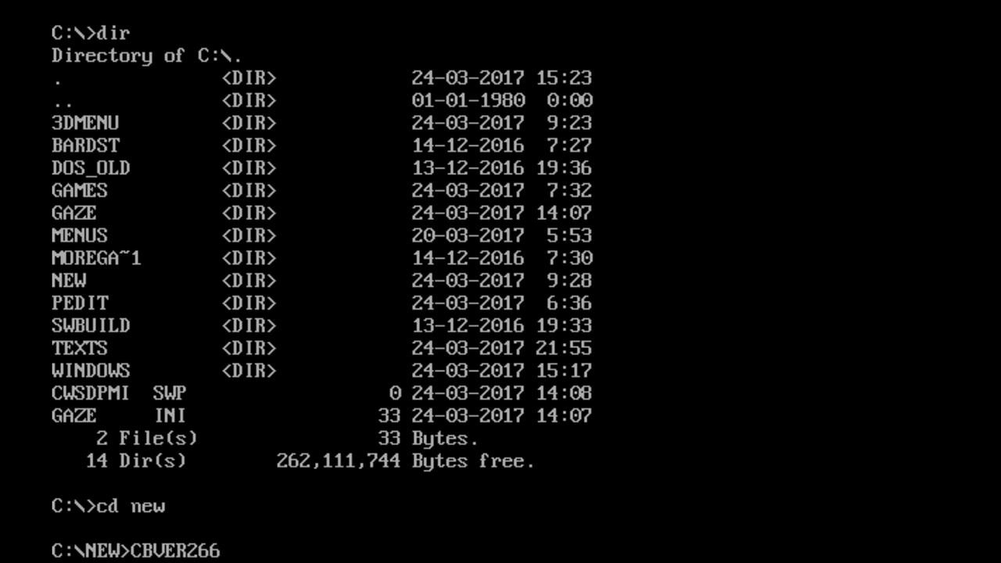
type("0")
key("BackSpace")
key("BackSpace")
key("BackSpace")
key("BackSpace")
key("BackSpace")
key("BackSpace")
key("BackSpace")
key("BackSpace")
key("BackSpace")
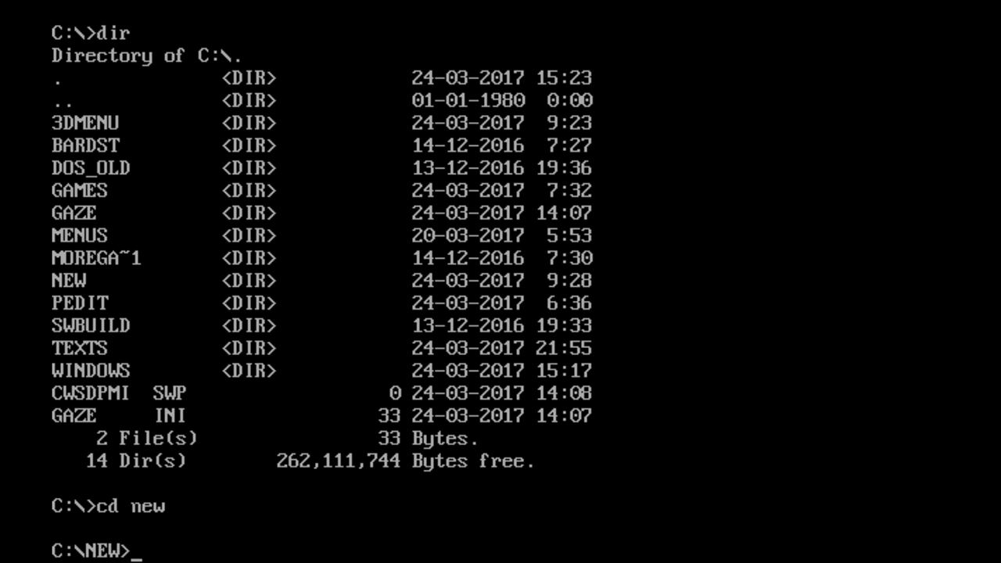
List the contents of the NEW directory
type("dir")
key("Return")
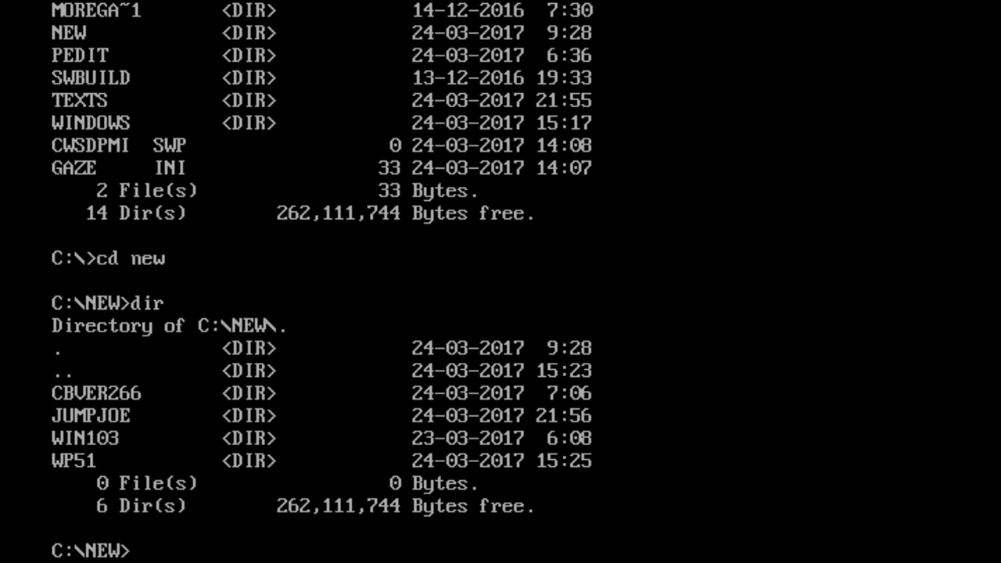
Change to the CBVER266 directory and run captain
type("c")
key("BackSpace")
type("cd CBVER266")
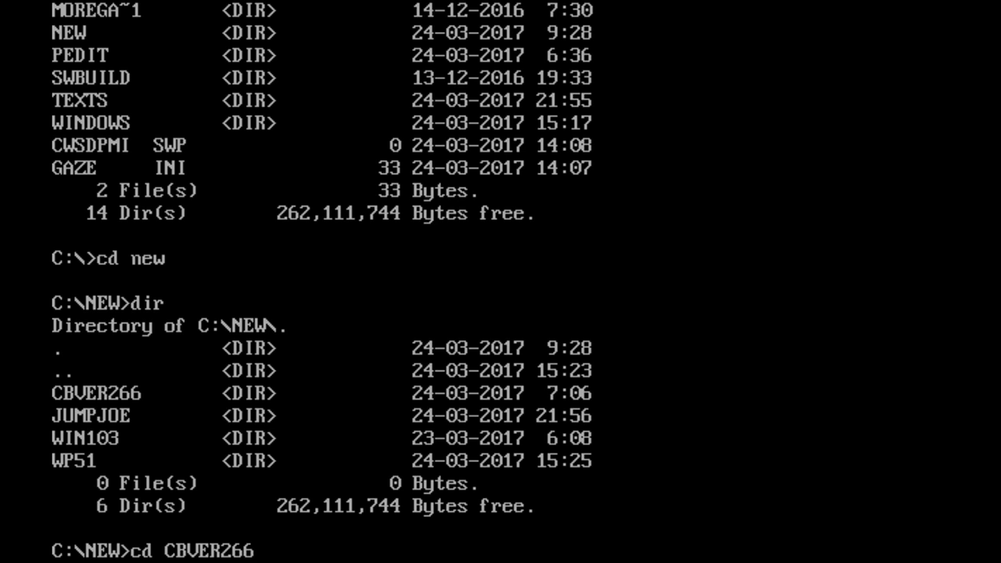
key("Return")
type("captain")
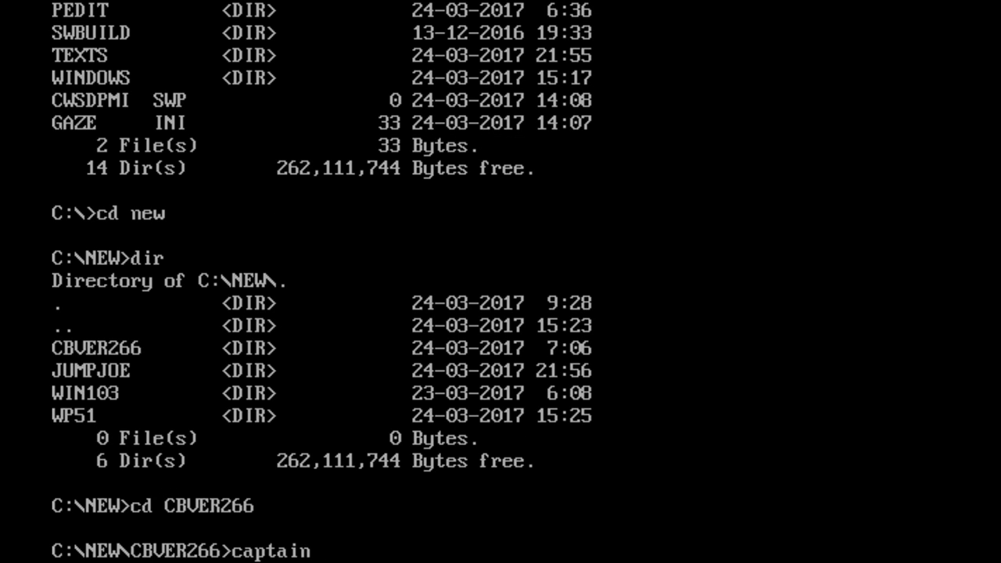
key("Return")
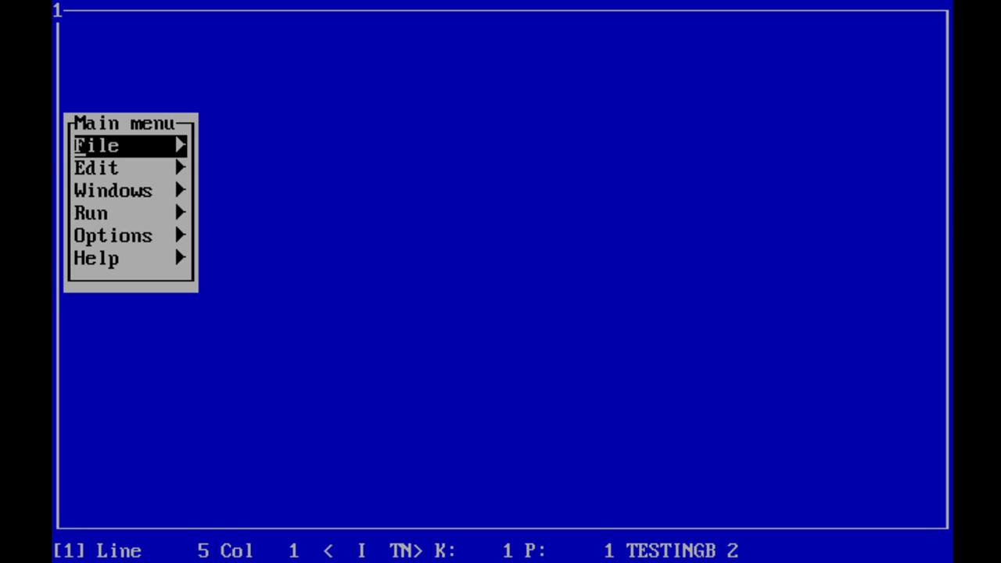
Look through the editor's File and Run commands, then return to the empty text area
key("Down")
key("Up")
key("Return")
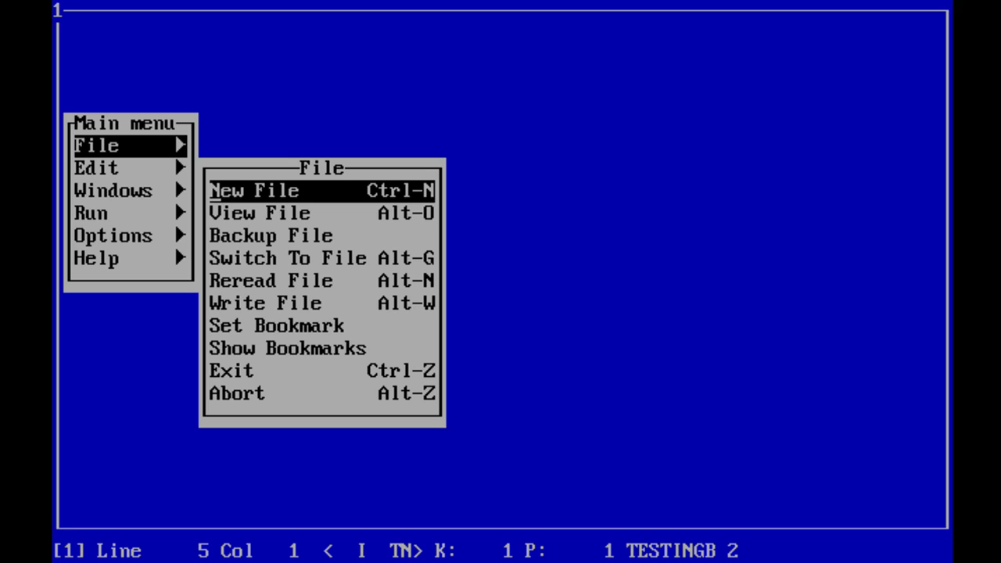
key("Down")
key("Up")
key("Escape")
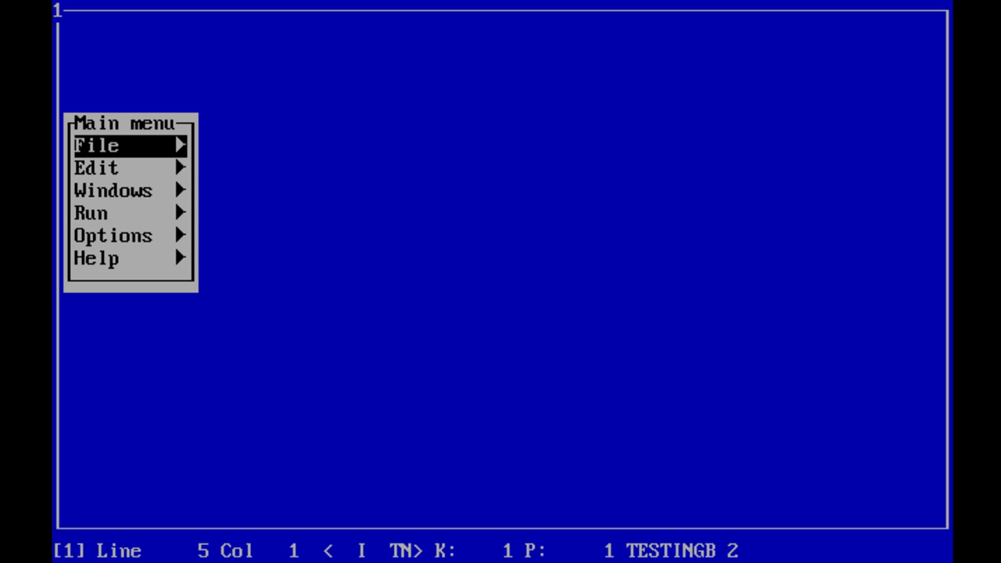
key("Down")
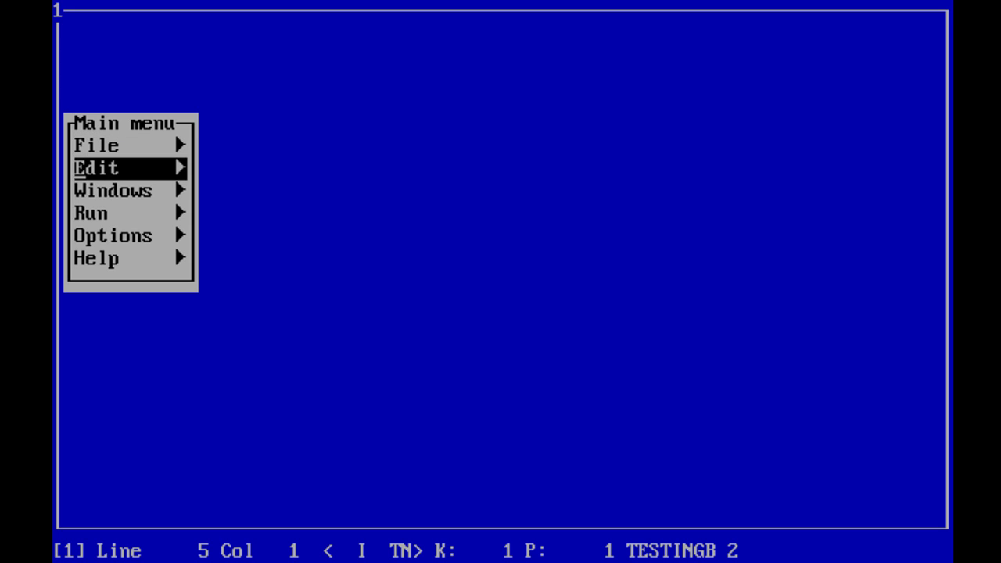
key("Down")
key("Up")
key("Up")
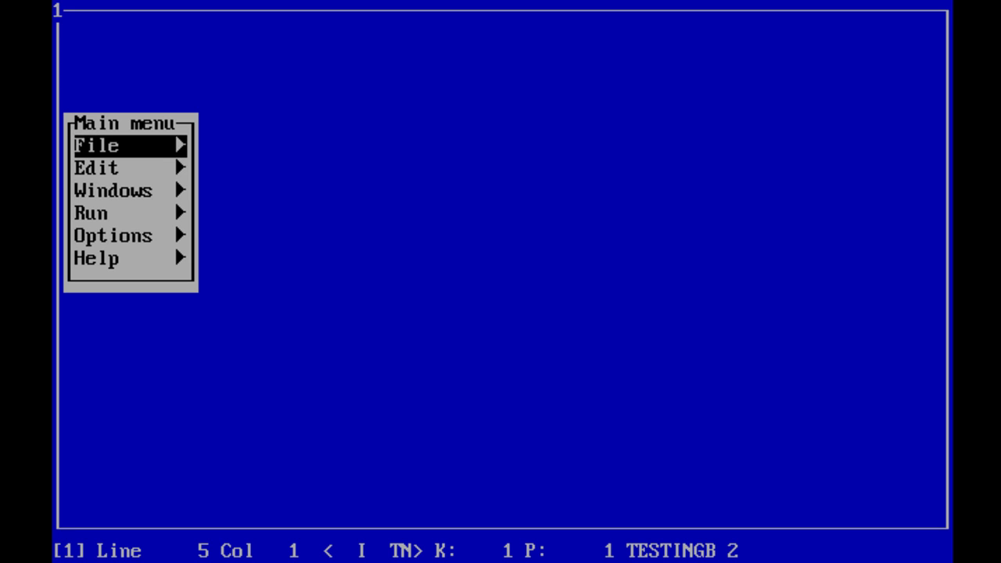
key("Down")
key("Down")
key("Down")
key("Return")
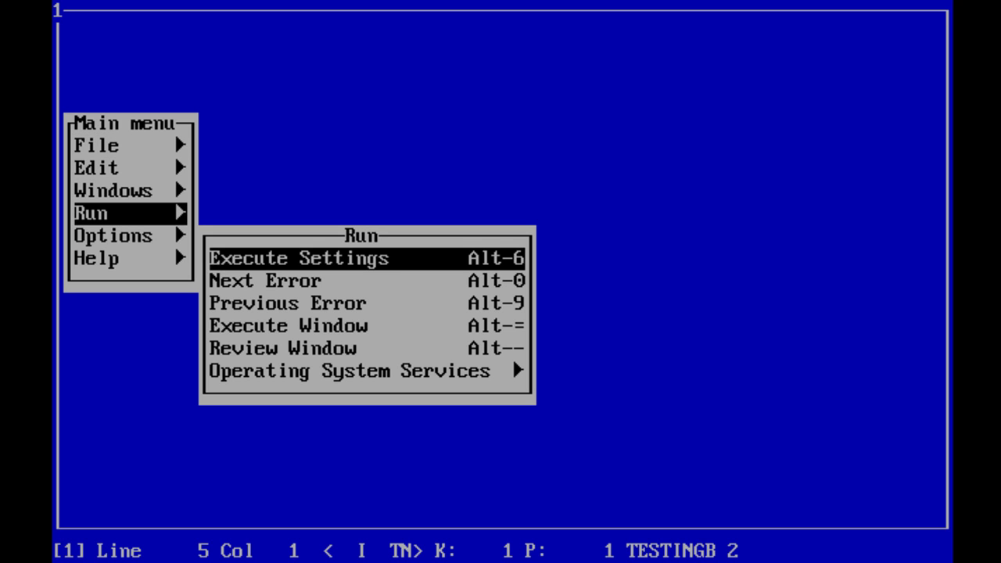
key("Escape")
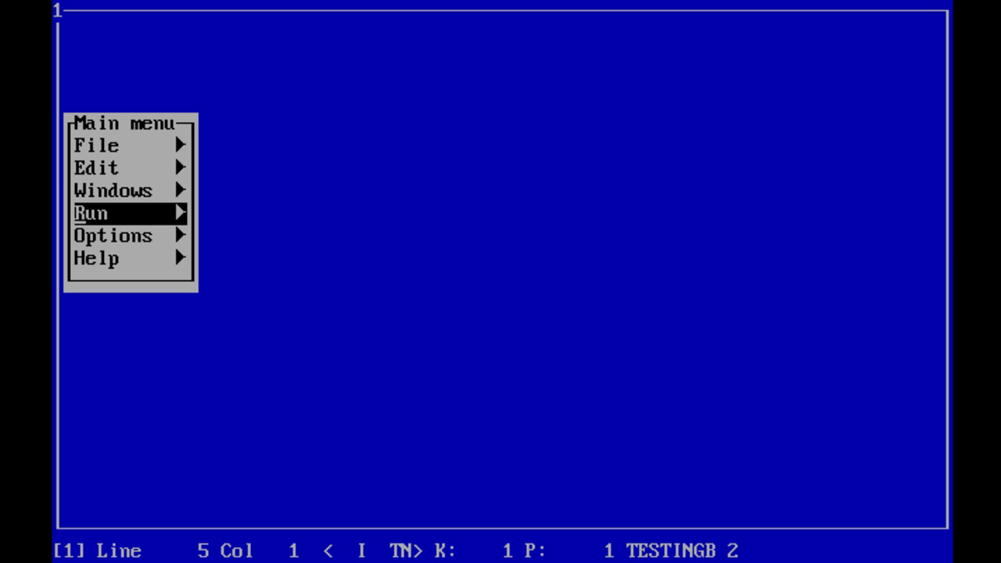
key("Escape")
Enter the text "I am a file." on line 3 of the blank document
key("Down")
key("Up")
key("Up")
key("Up")
type("I am a fi")
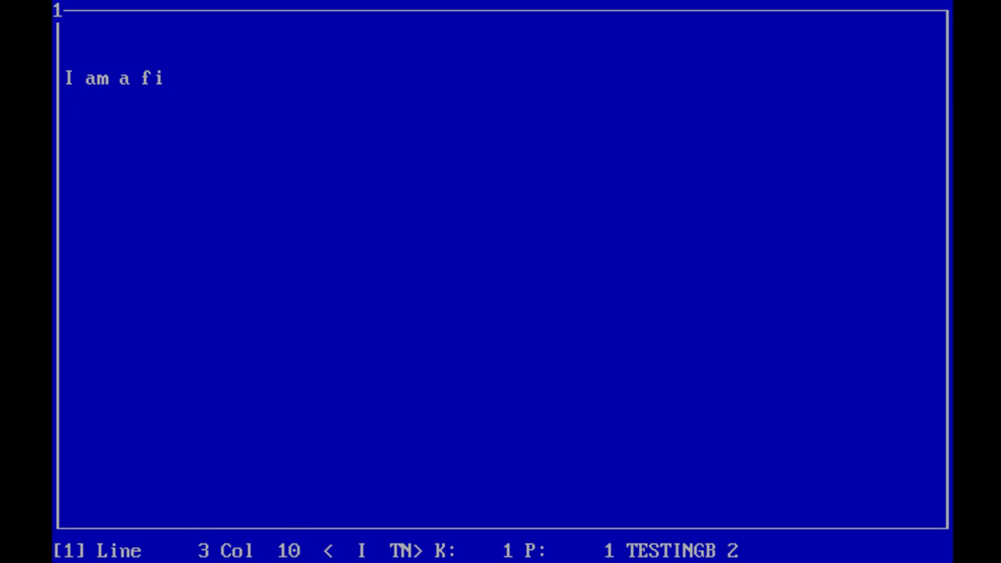
type("le.")
Look through the File commands from New File down to Exit
key("Escape")
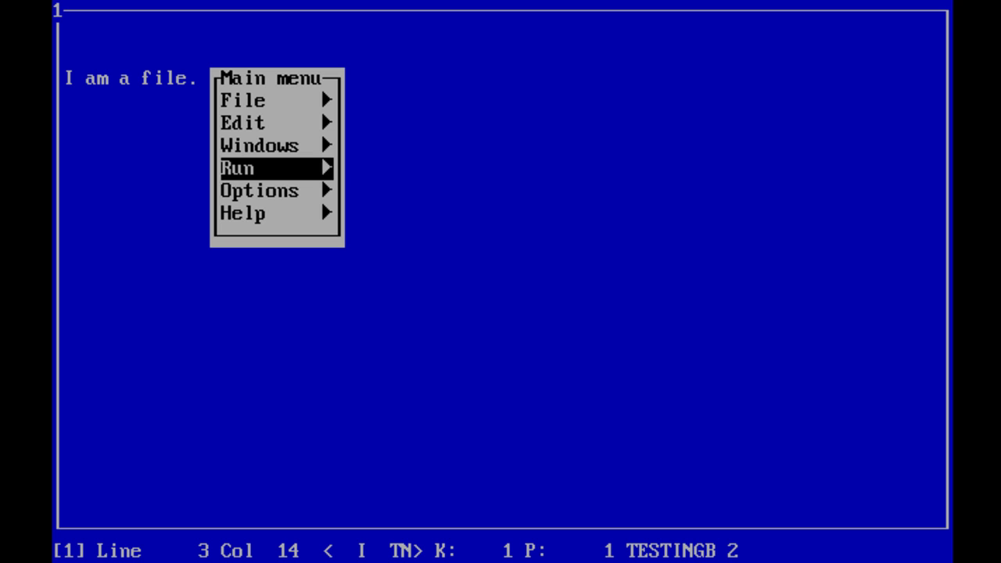
key("Up")
key("Up")
key("Up")
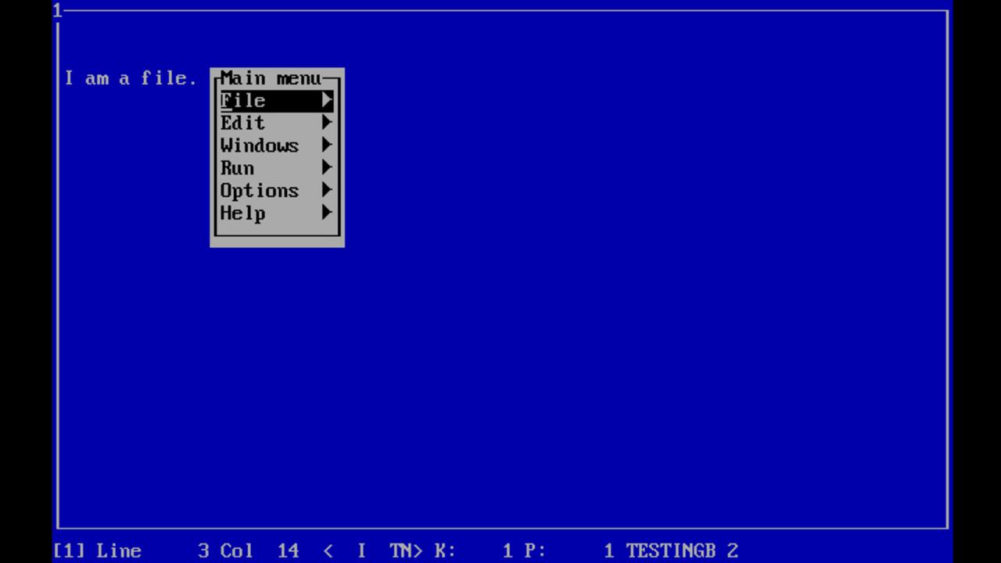
key("Return")
key("Down")
key("Down")
key("Down")
key("Down")
key("Down")
key("Down")
key("Down")
key("Down")
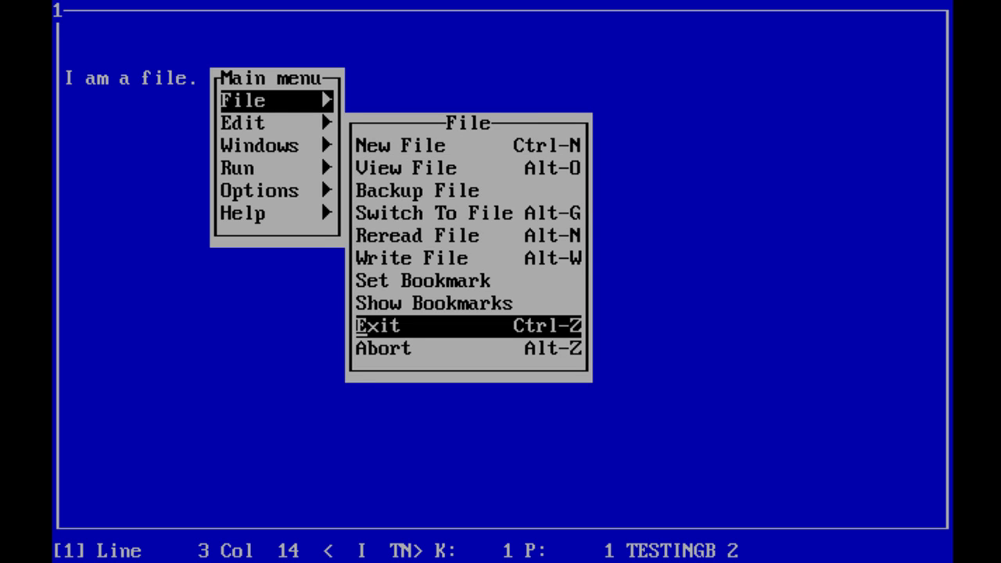
Glance at the Edit command categories and examine the end of the File commands around Exit and Abort
key("Escape")
key("Down")
key("Return")
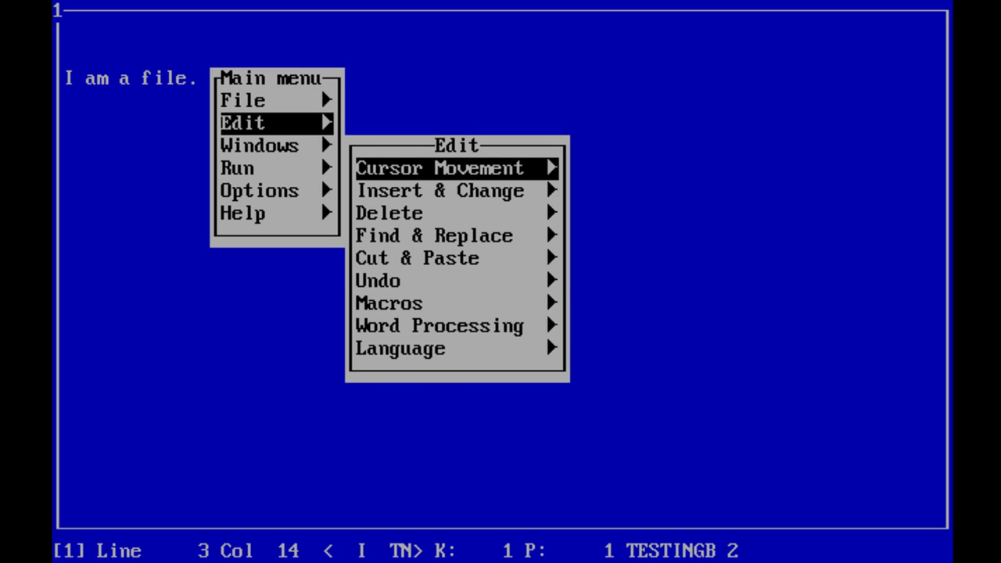
key("Down")
key("Escape")
key("Up")
key("Return")
key("Down")
key("Up")
key("Up")
key("Up")
key("Down")
key("Up")
key("Down")
key("Down")
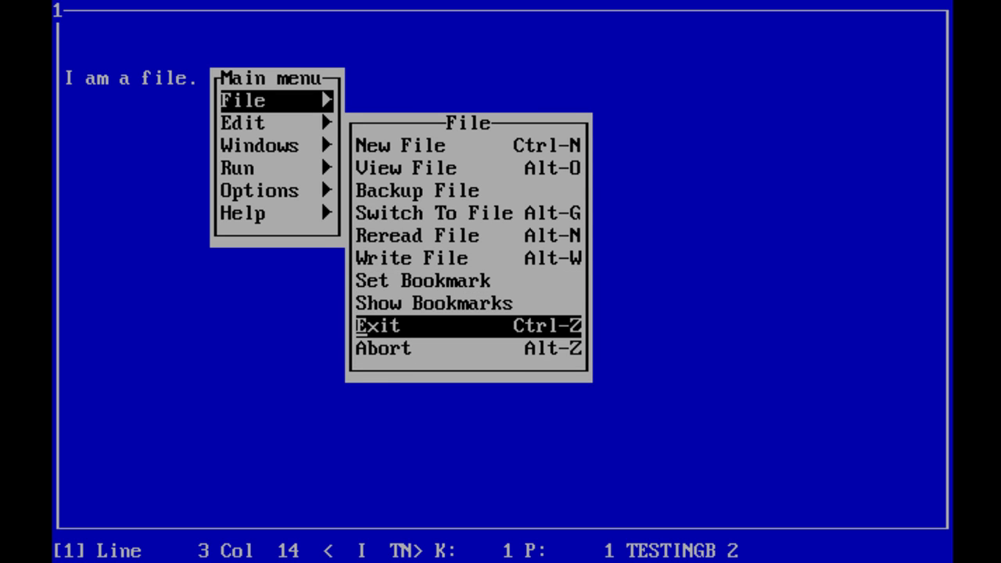
Review the Edit and Windows commands and return to the File commands
key("Escape")
key("Down")
key("Return")
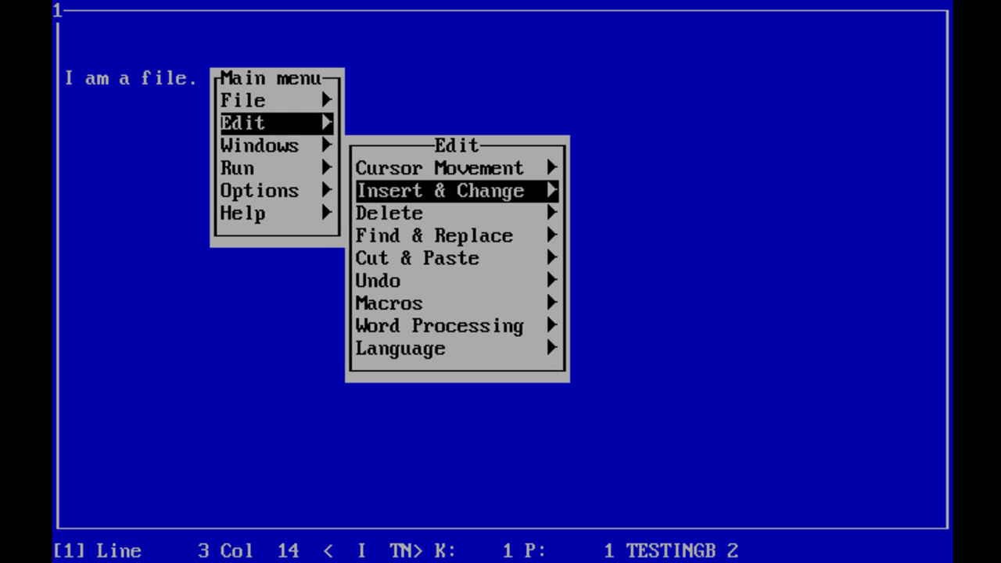
key("Escape")
key("Down")
key("Return")
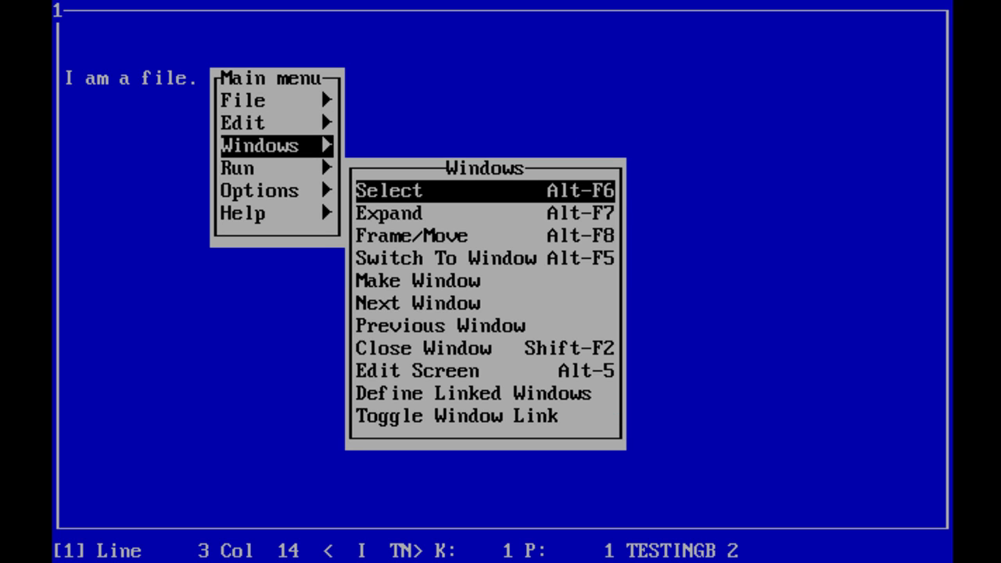
key("Escape")
key("Up")
key("Up")
key("Return")
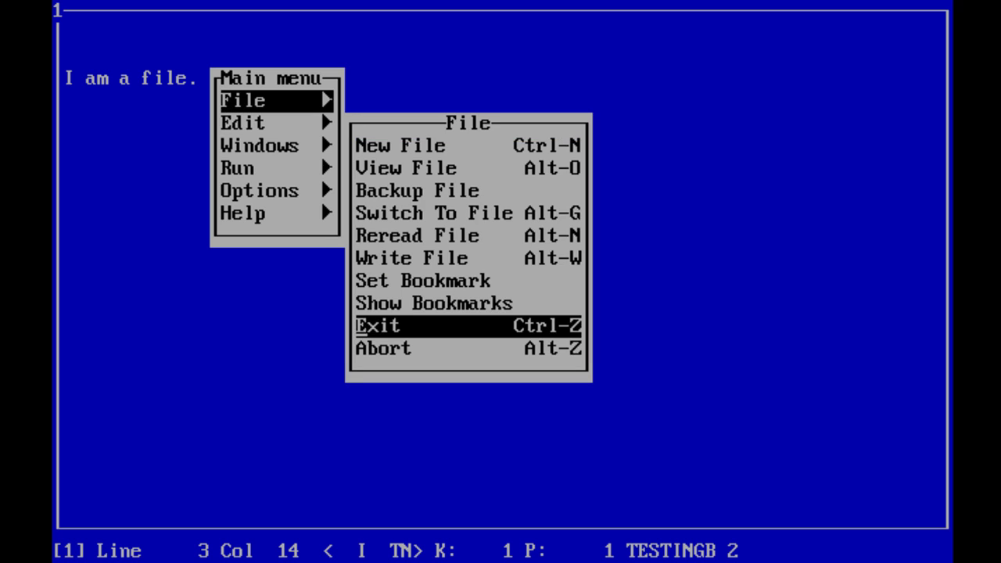
Browse the Edit categories again and examine the commands offered under Options
key("Down")
key("Escape")
key("Down")
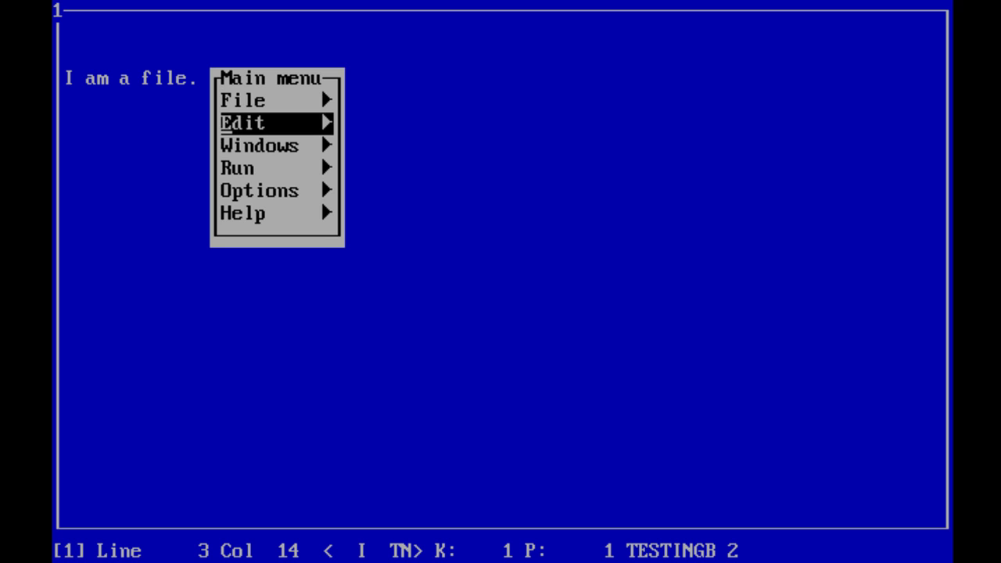
key("Return")
key("Down")
key("Down")
key("Down")
key("Escape")
key("Down")
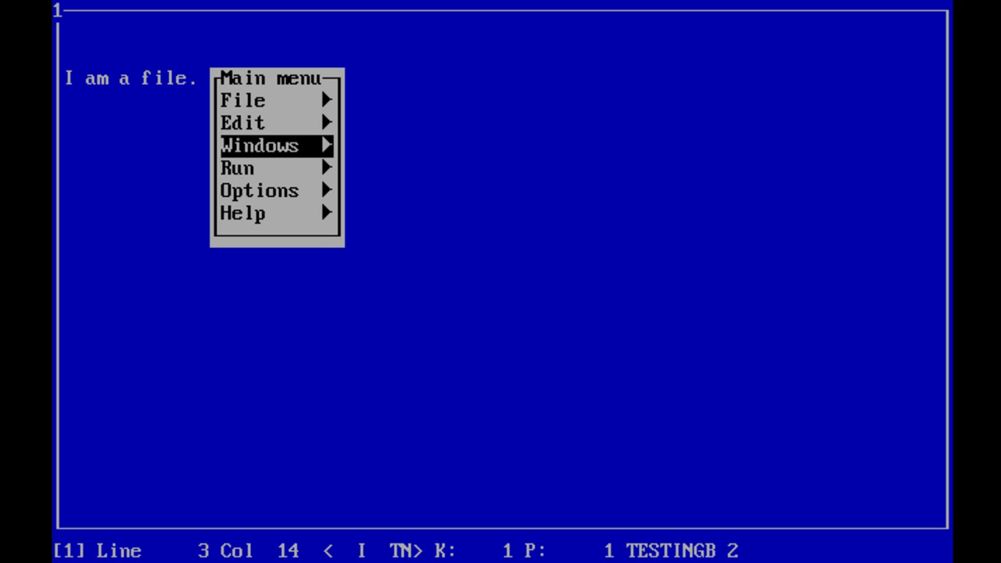
key("Down")
key("Down")
key("Up")
key("Down")
key("Return")
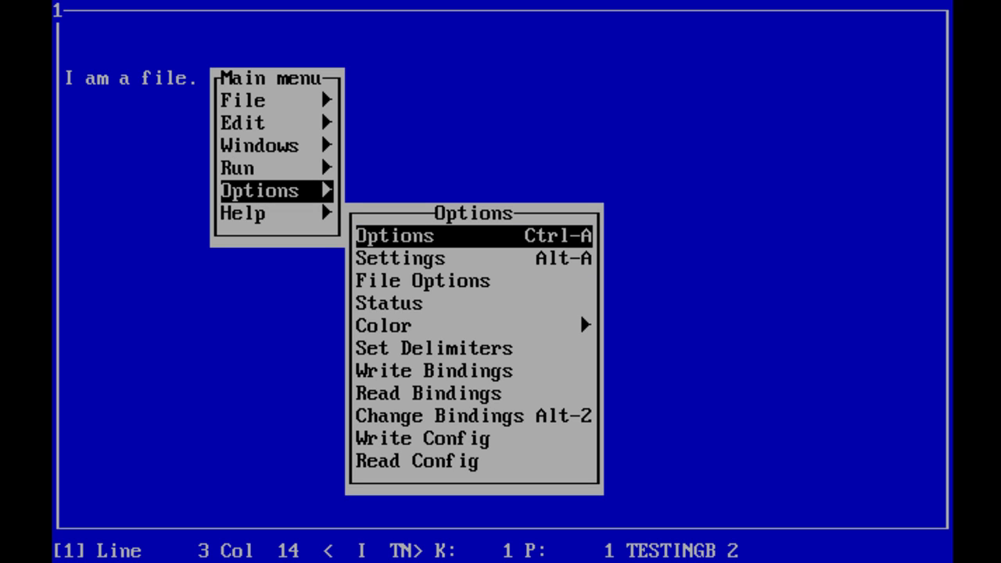
Open a DOS Window from the Operating System Services among the Run commands
key("Escape")
key("Up")
key("Return")
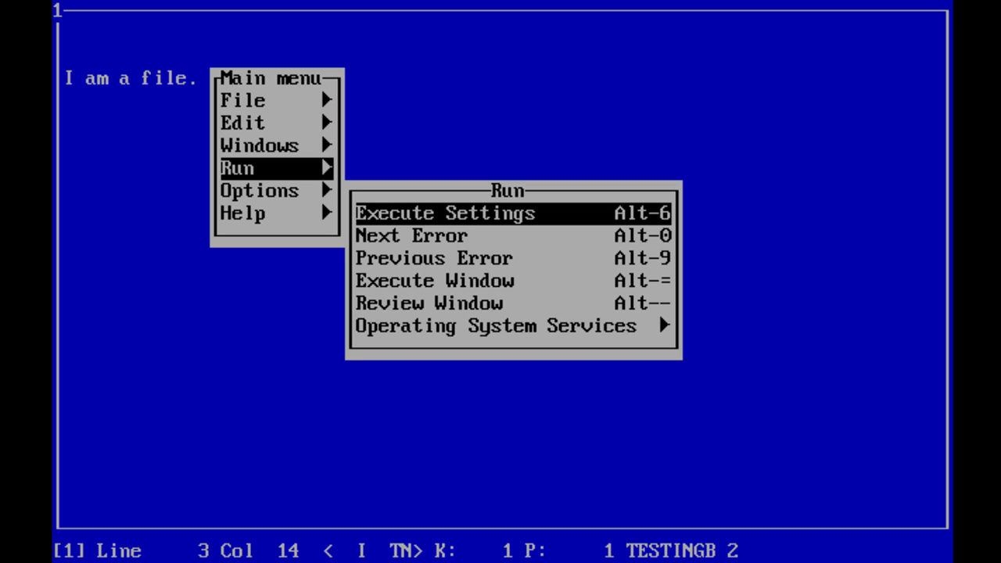
key("Down")
key("Down")
key("Down")
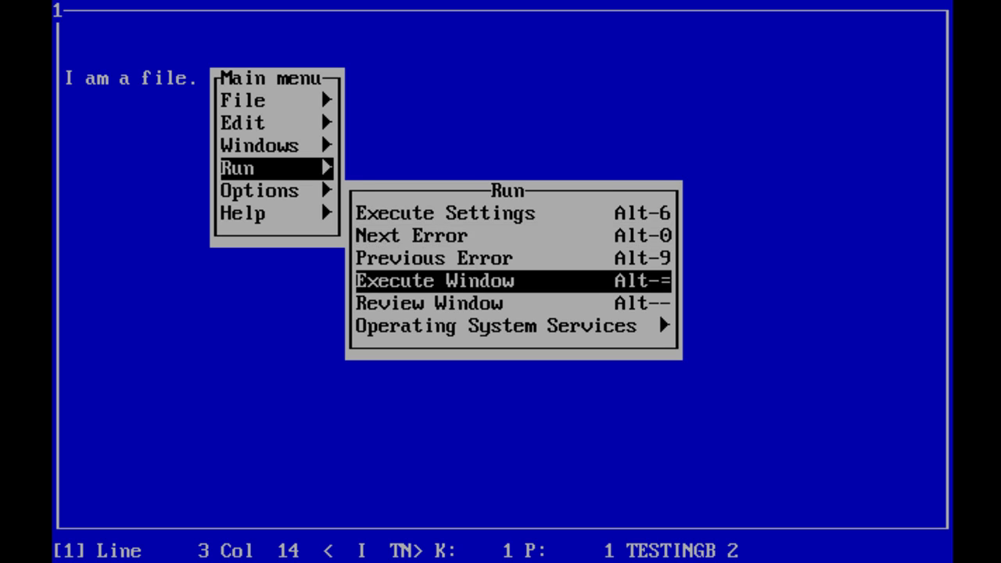
key("Down")
key("Down")
key("Right")
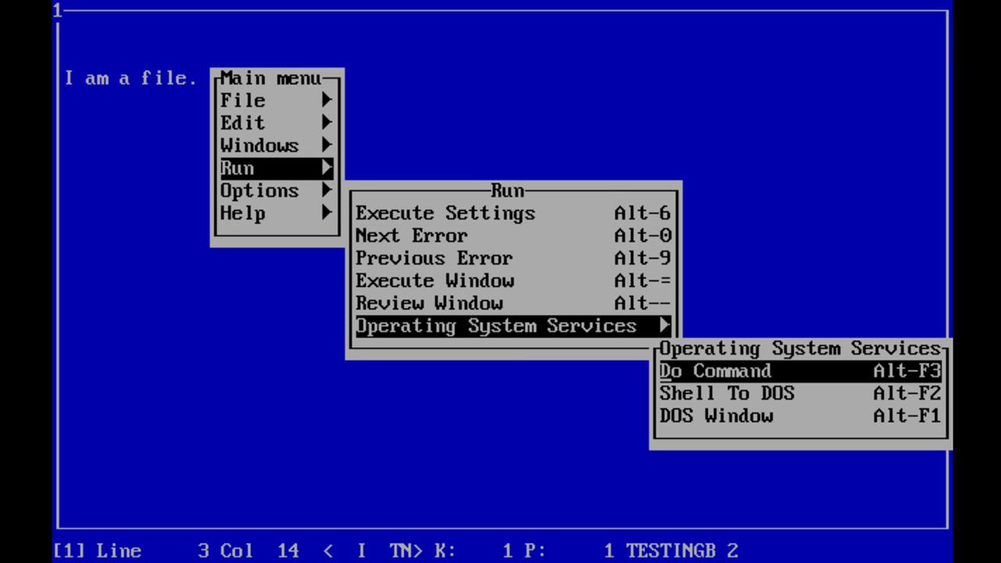
key("Down")
key("Up")
key("Down")
key("Down")
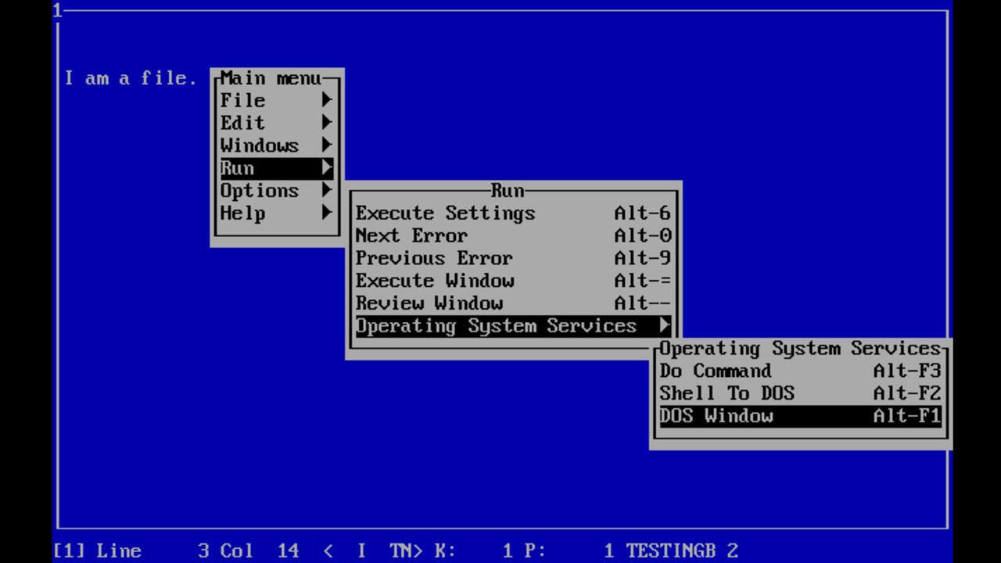
key("Return")
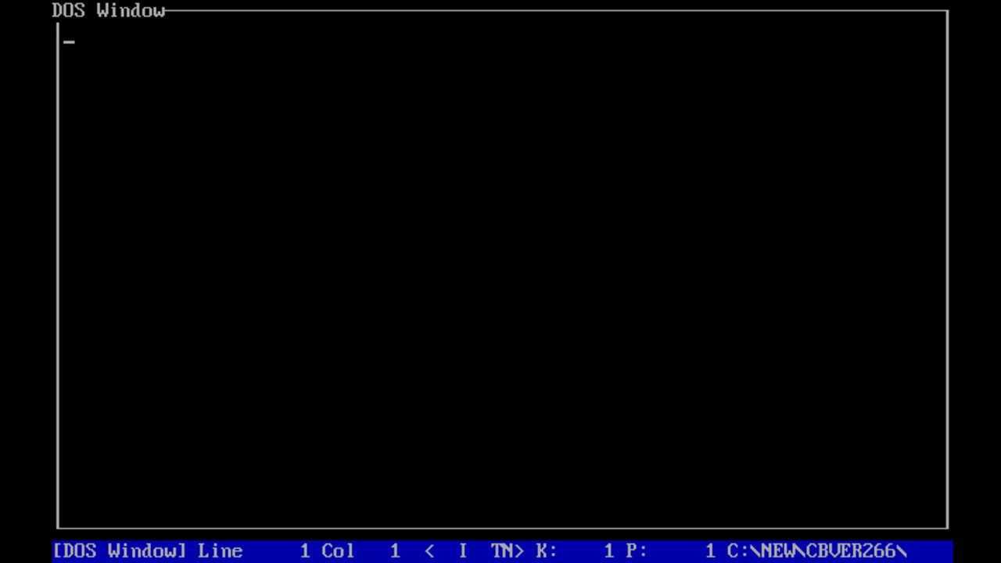
Try a command in the DOS Window and go back to the Run commands
type("c")
key("Return")
key("Return")
key("Up")
key("Up")
key("Up")
key("Up")
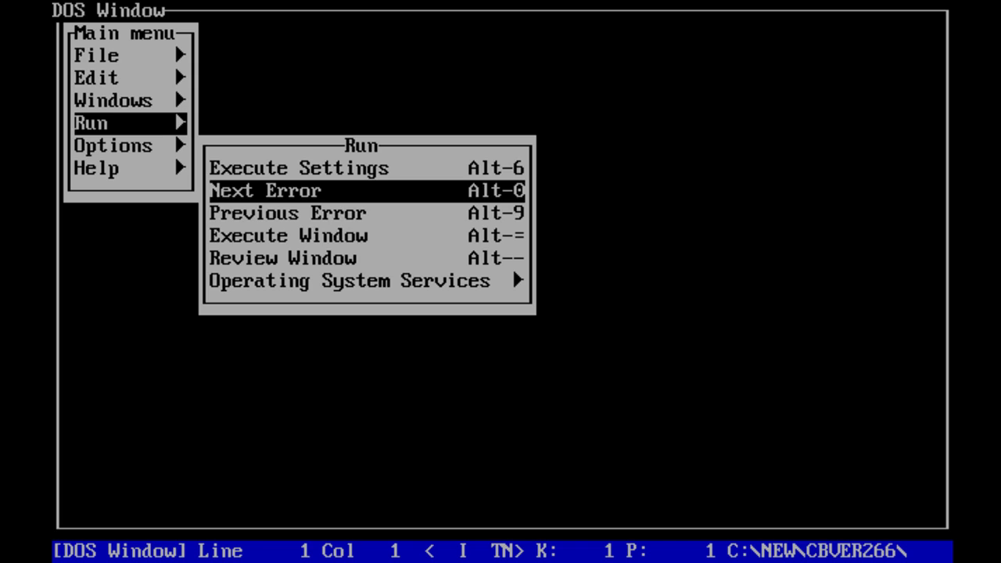
Browse the file list of C:\NEW\CBVER266 down to TESTINGB and choose that entry
key("r")
key("Return")
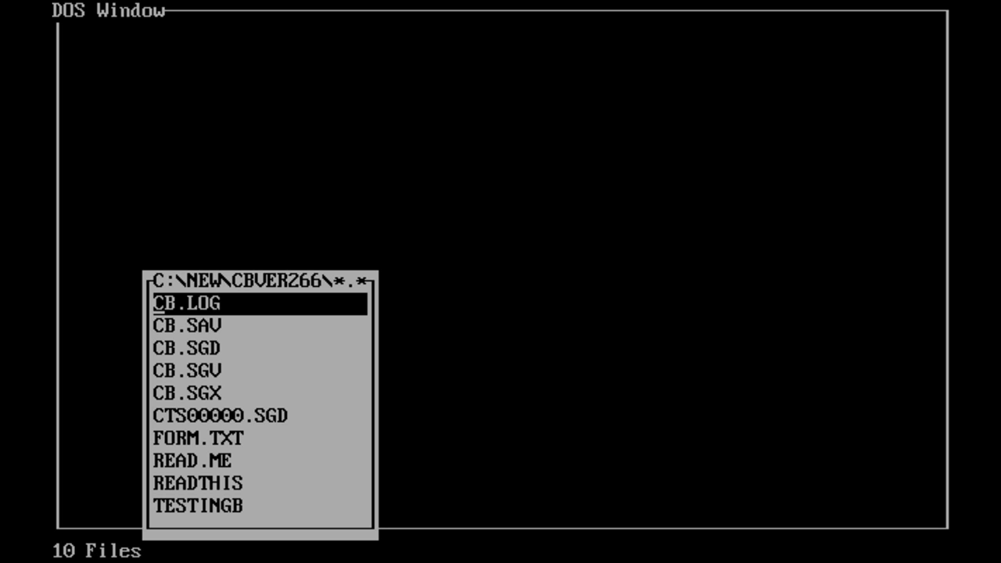
key("Down")
key("Down")
key("Down")
key("Down")
key("Down")
key("Down")
key("Down")
key("Down")
key("Down")
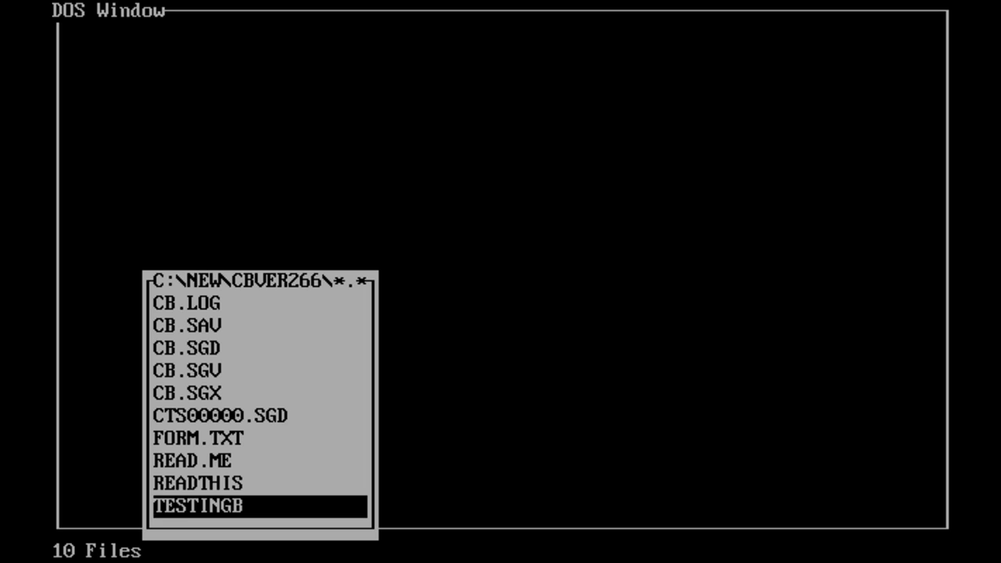
key("Return")
Exit the captain editor to the DOS prompt using the File commands
key("Down")
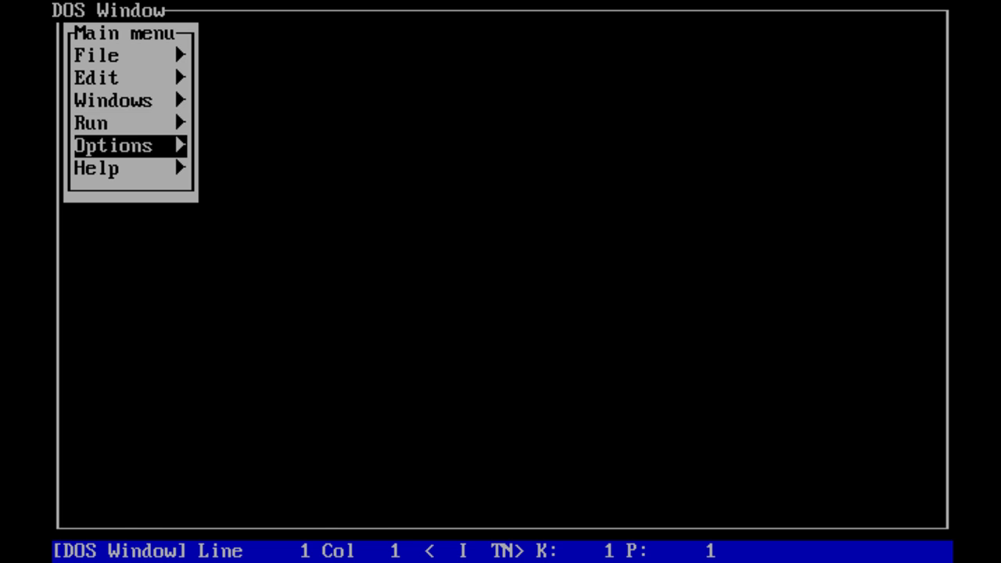
key("Up")
key("Up")
key("Up")
key("Up")
key("Return")
key("Up")
key("Return")
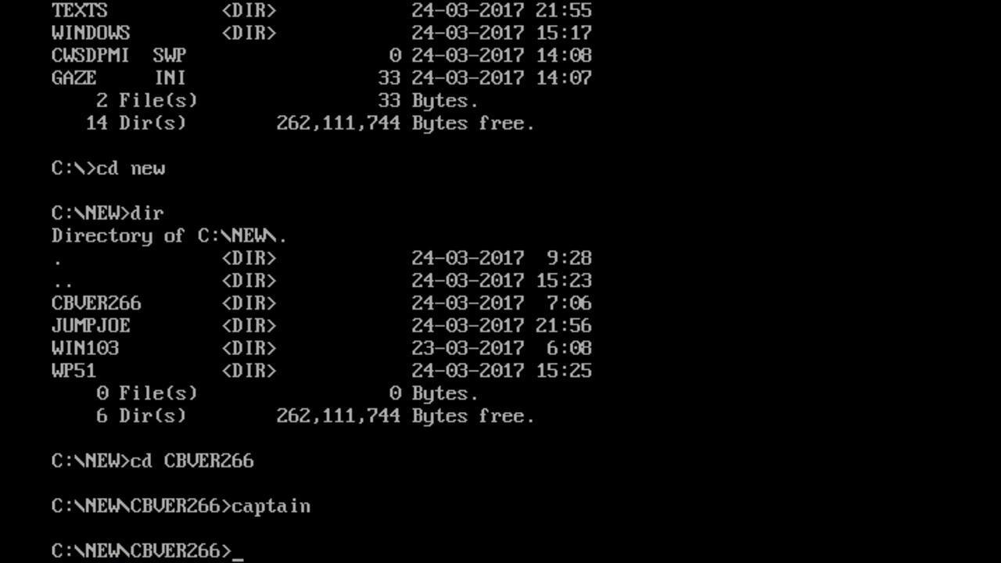
Change to the C:\TEXTS directory by way of the root and list its contents
type("cd \\")
key("Return")
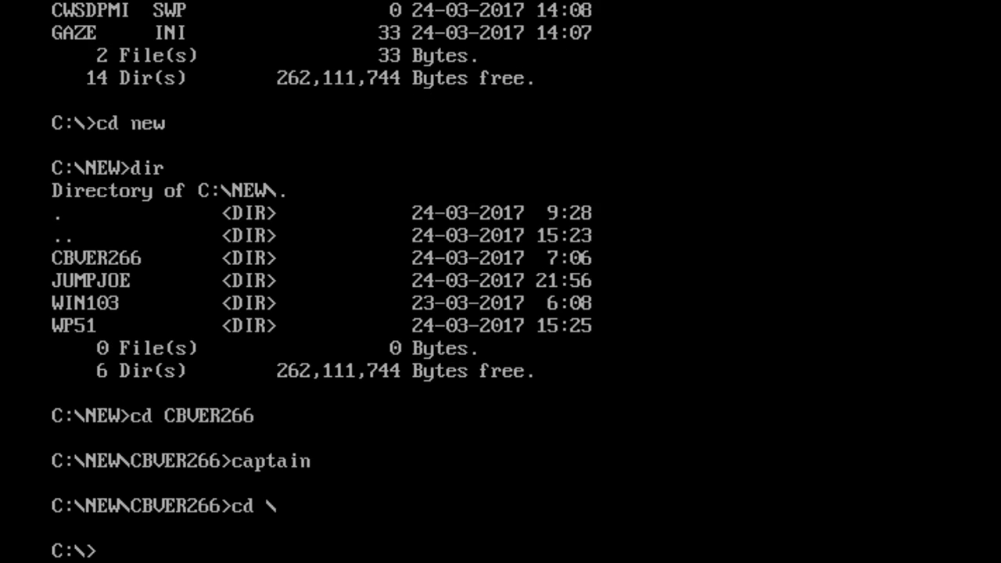
type("cd texts")
key("Return")
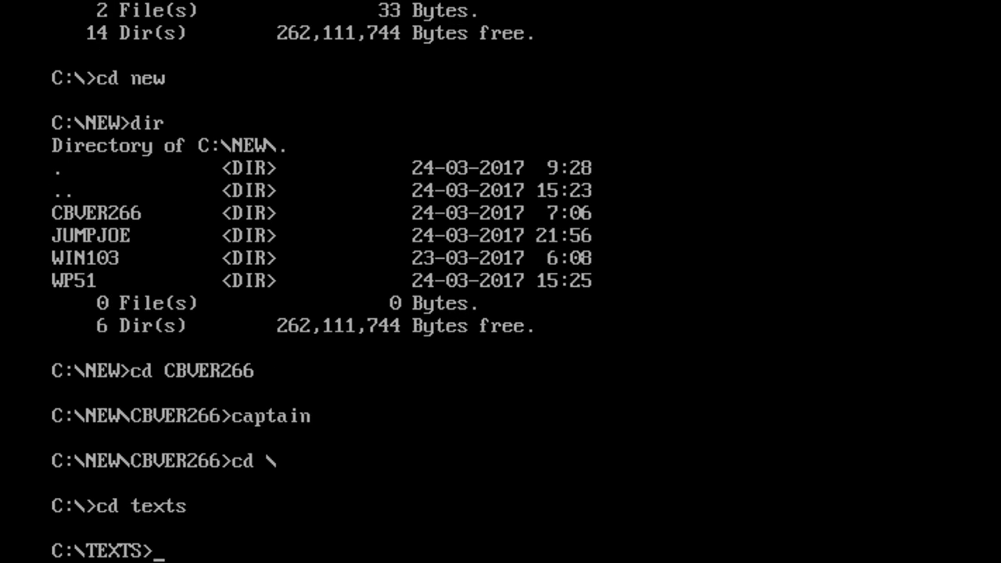
type("dir")
key("Return")
List the TEXTS directory one page at a time through to its end
type("dir")
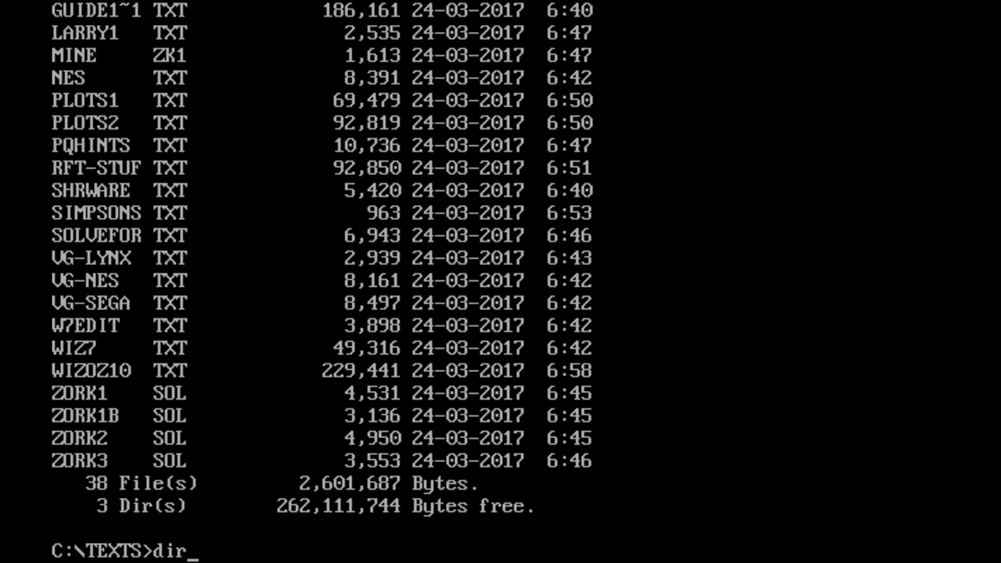
type("/p")
key("Return")
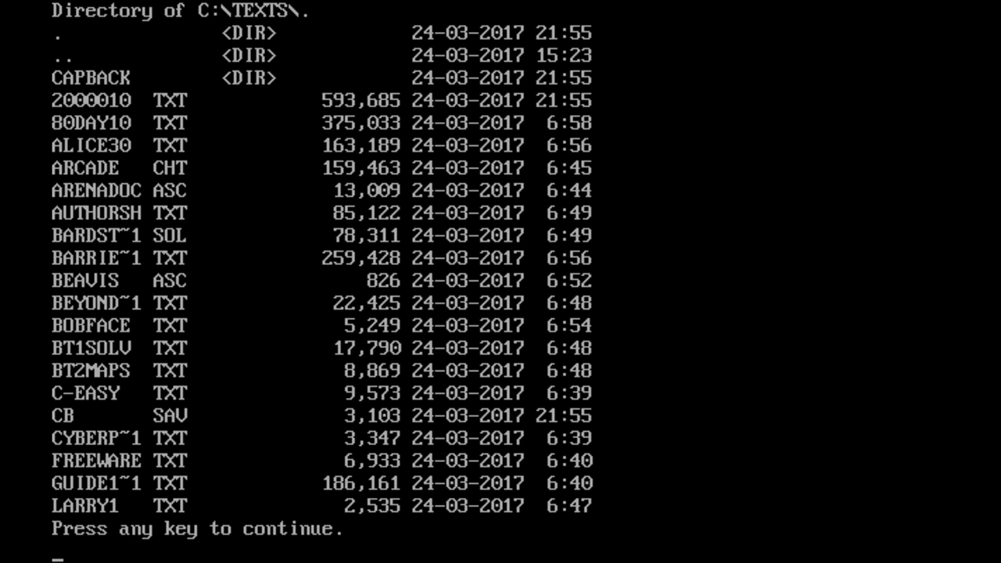
key("space")
Change into the CAPBACK subdirectory and list its files
type("cd ")
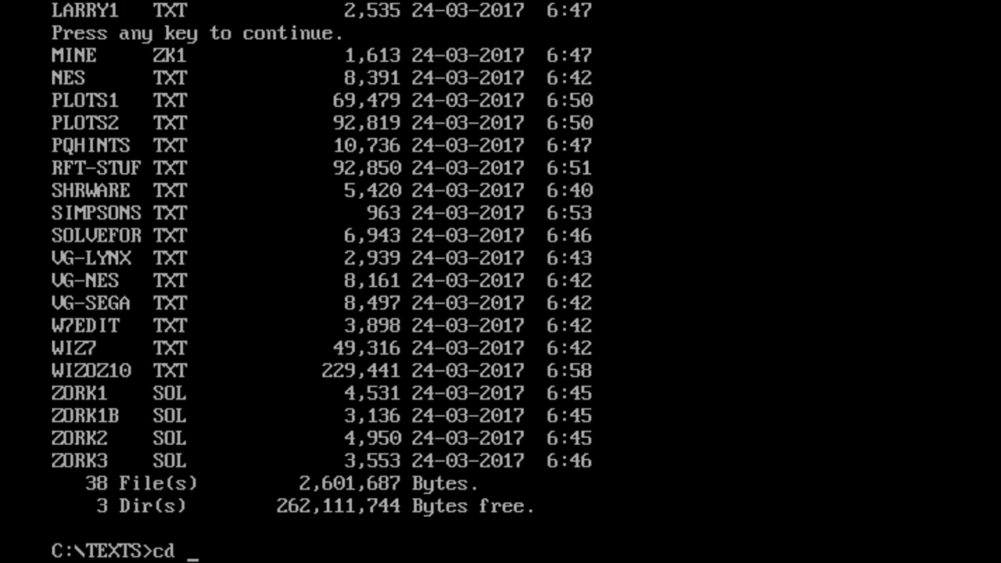
type("CAPBACK")
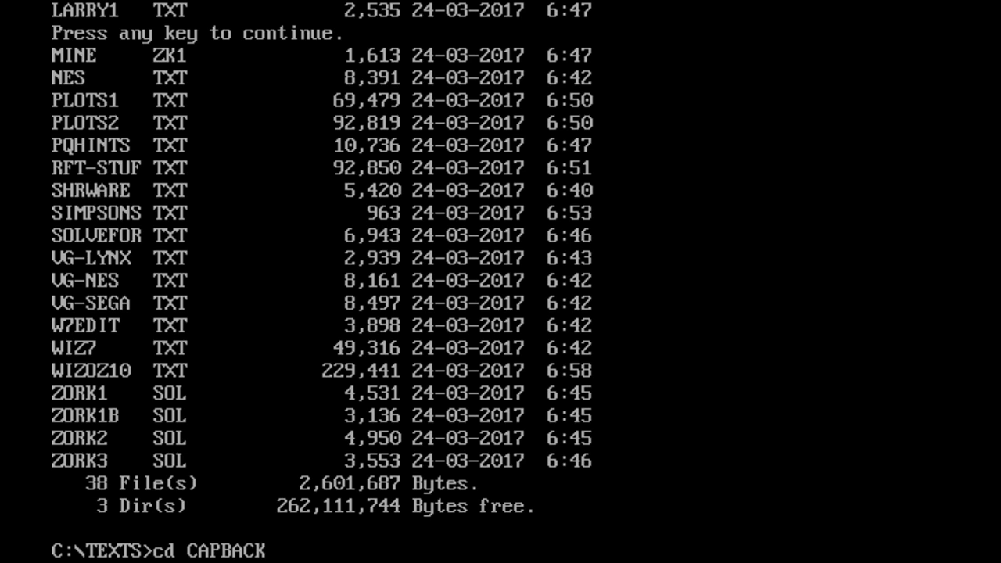
key("Return")
type("dir")
key("Return")
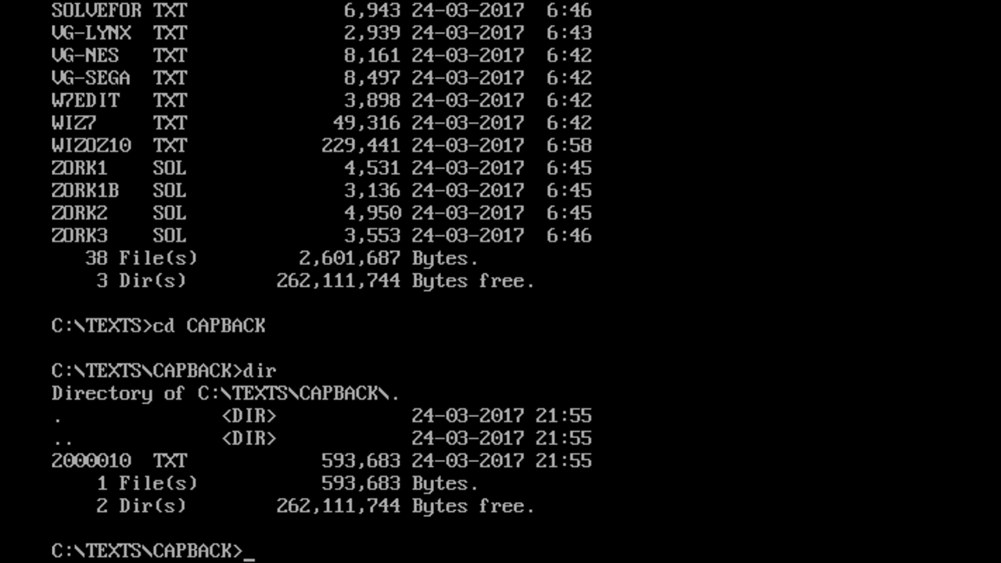
Go back up from CAPBACK through TEXTS to the root of drive C
key("Escape")
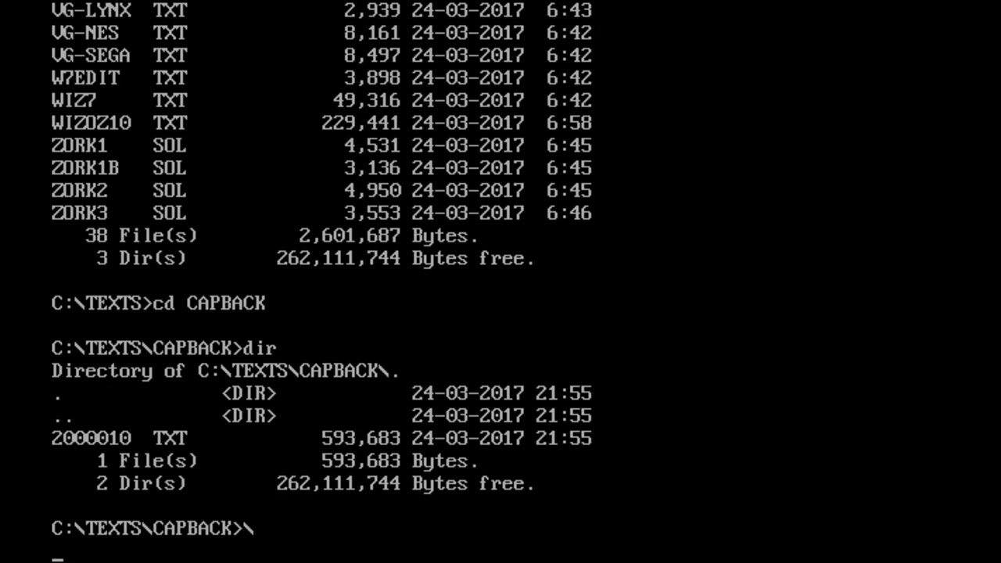
key("Return")
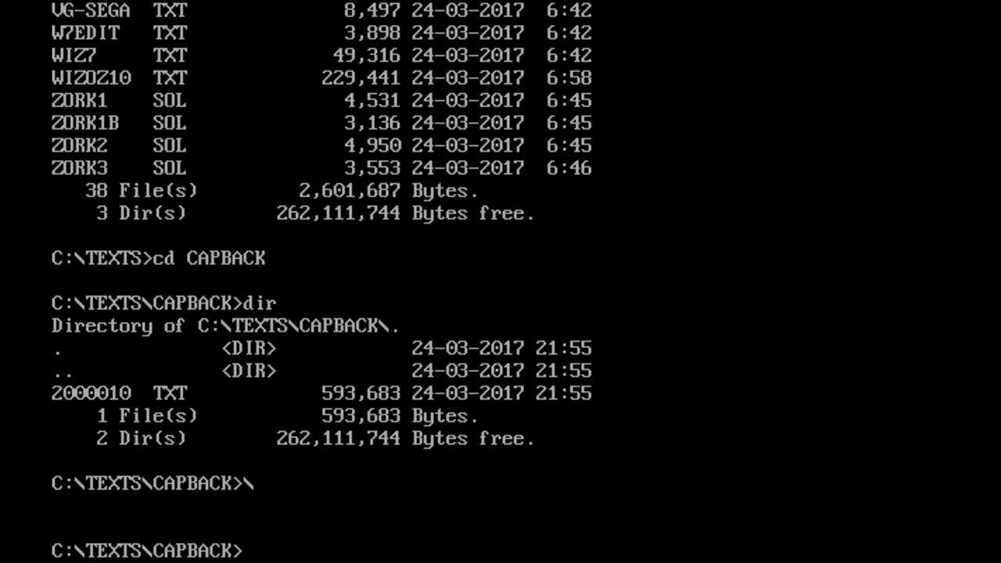
type("cd ..")
key("Return")
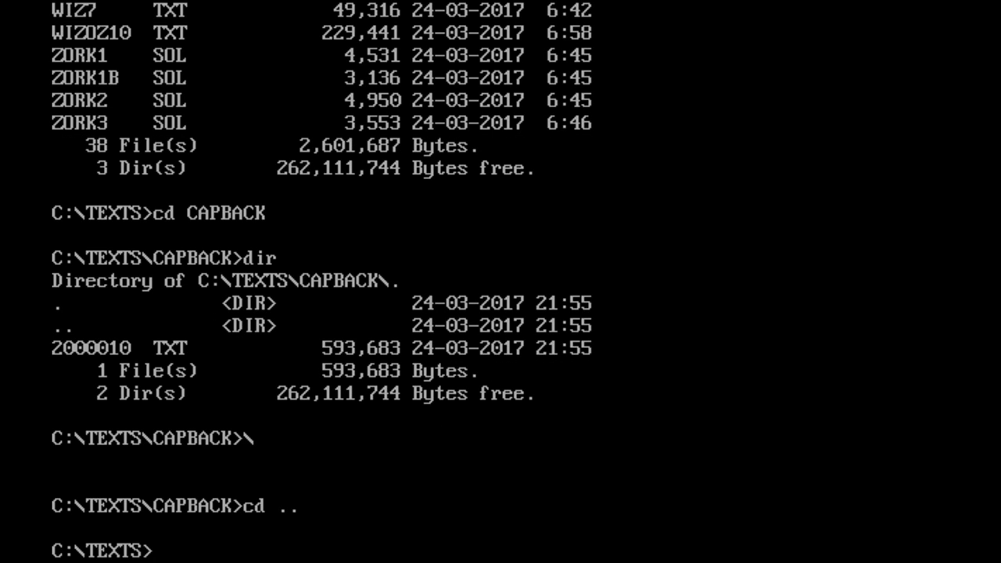
type("cd")
key("Return")
type("cd..")
key("Return")
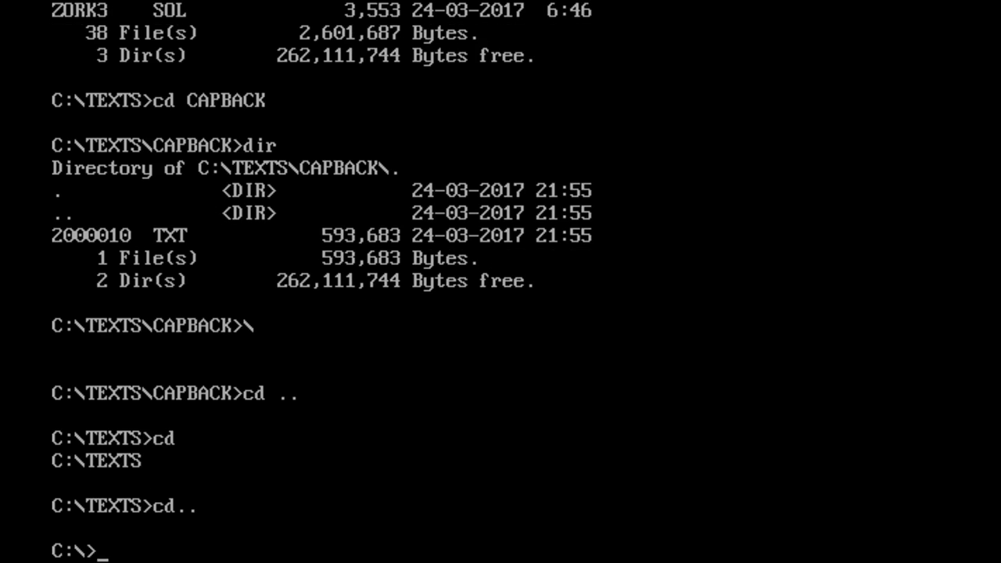
List the root directory, change into the NEW directory and list its contents
type("dir")
key("Return")
type("cdd")
key("BackSpace")
key("BackSpace")
type("new")
key("Return")
type("dir")
key("Return")
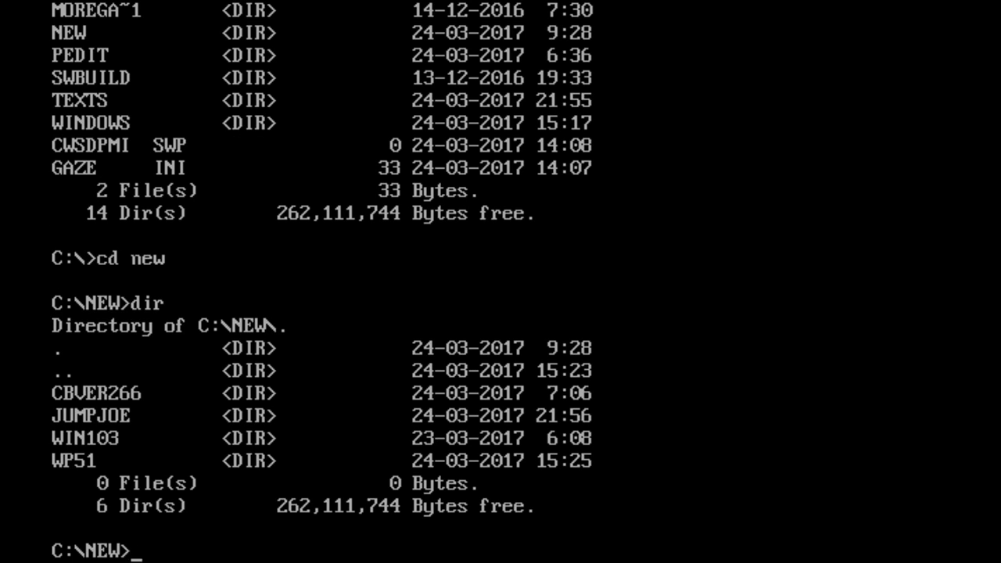
Change into the WP51 directory and list its files
type("cd wp")
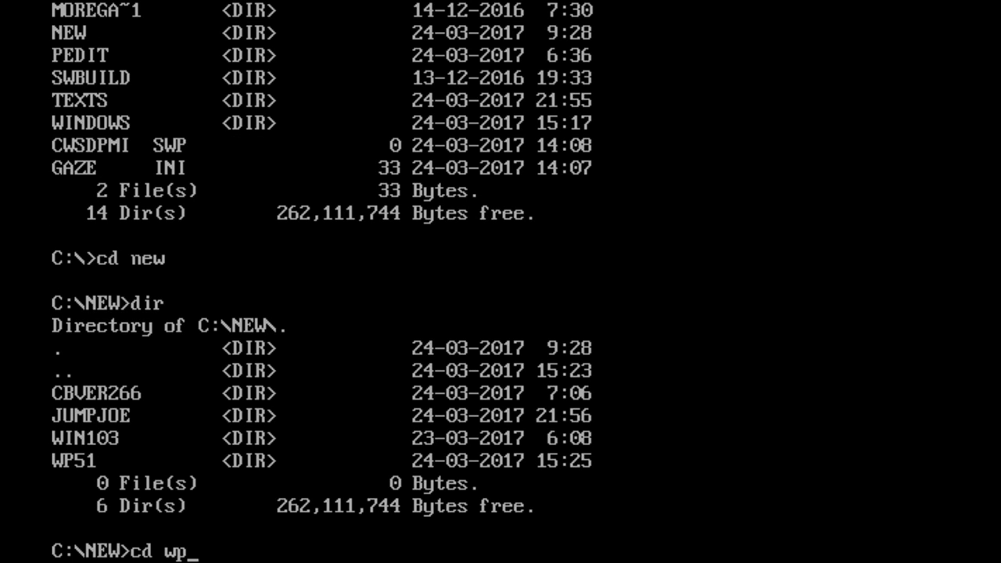
type("51")
key("Return")
type("dir")
key("Return")
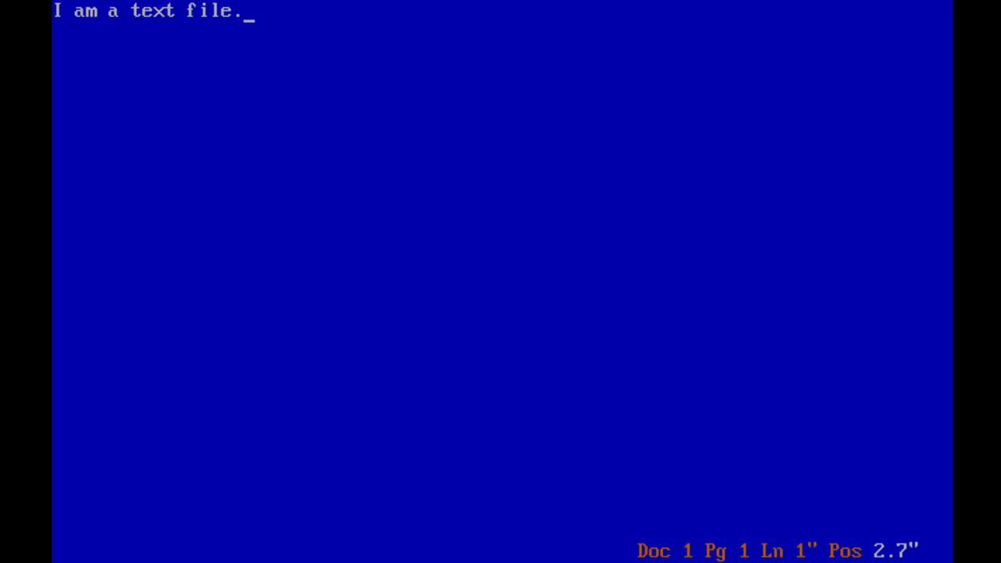
Search the document for three consecutive hard returns and cancel the remaining prompts
type("q")
key("BackSpace")
key("F2")
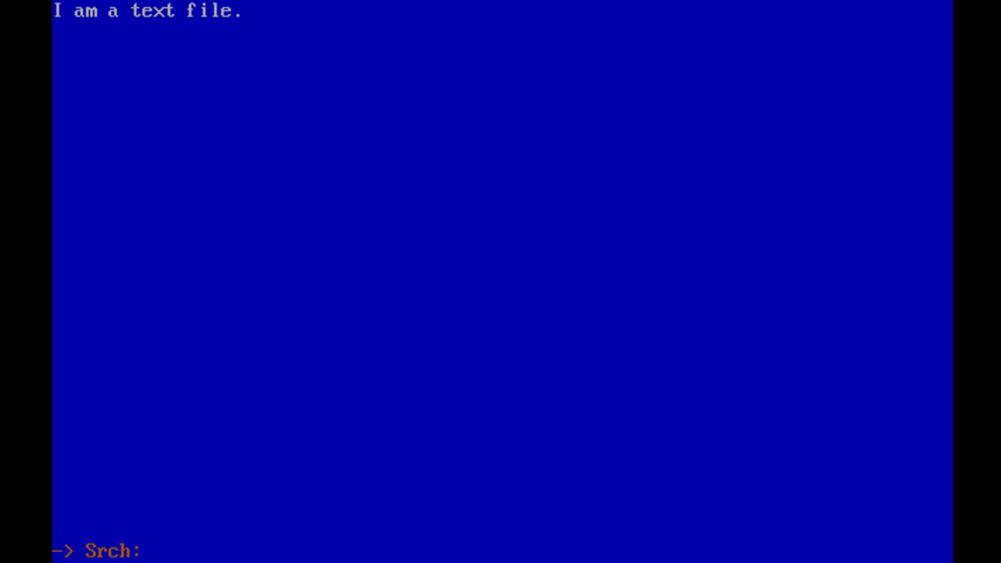
key("Return")
key("Return")
key("Return")
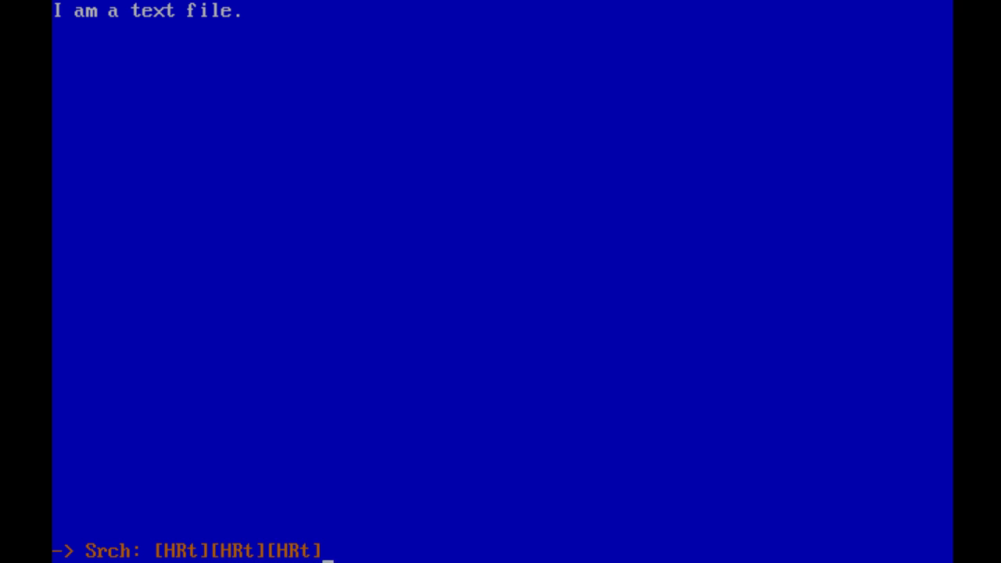
key("F2")
key("Escape")
key("F1")
key("F1")
key("F1")
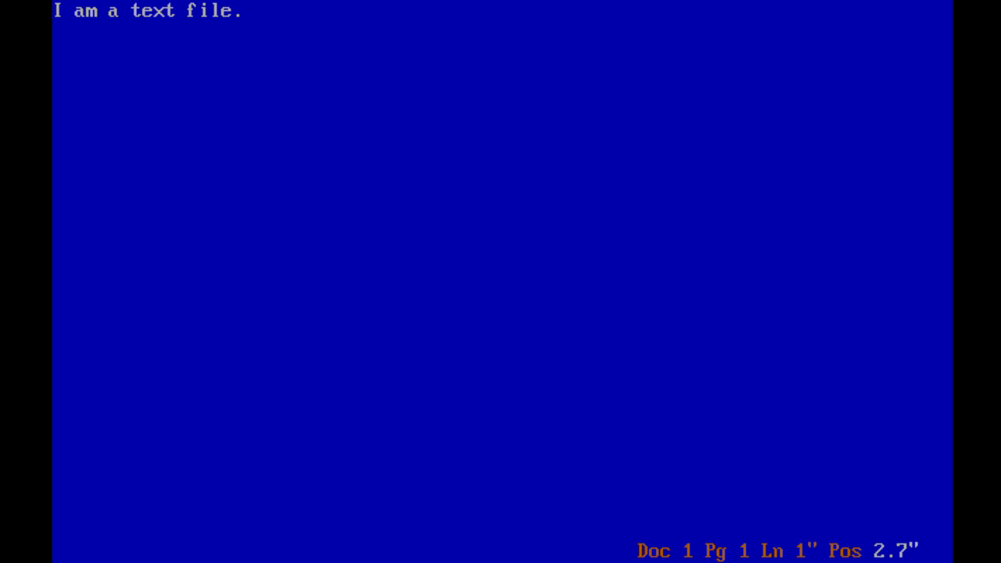
Read the Help pages on the arrow keys and the Escape key, and return to the document
key("F3")
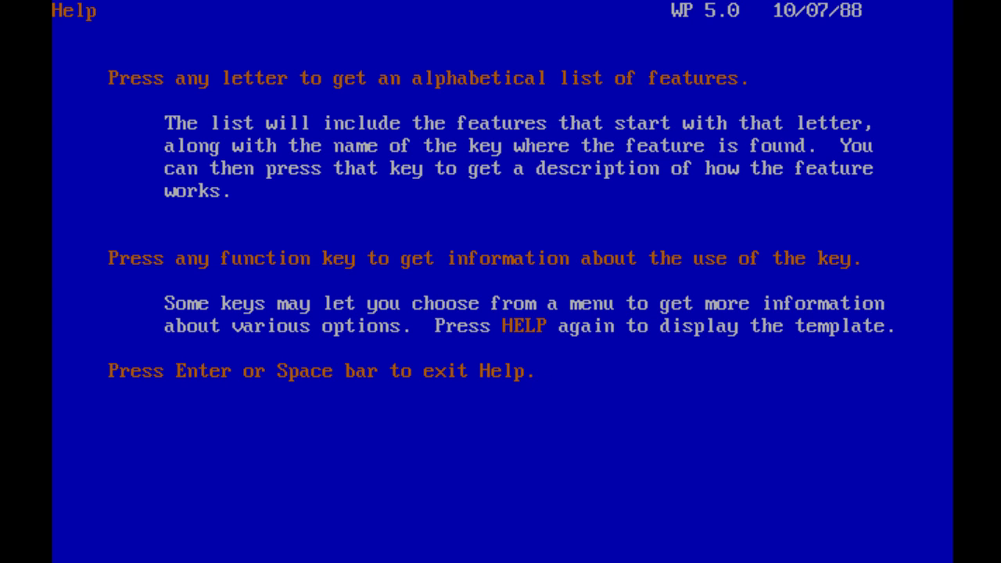
key("Right")
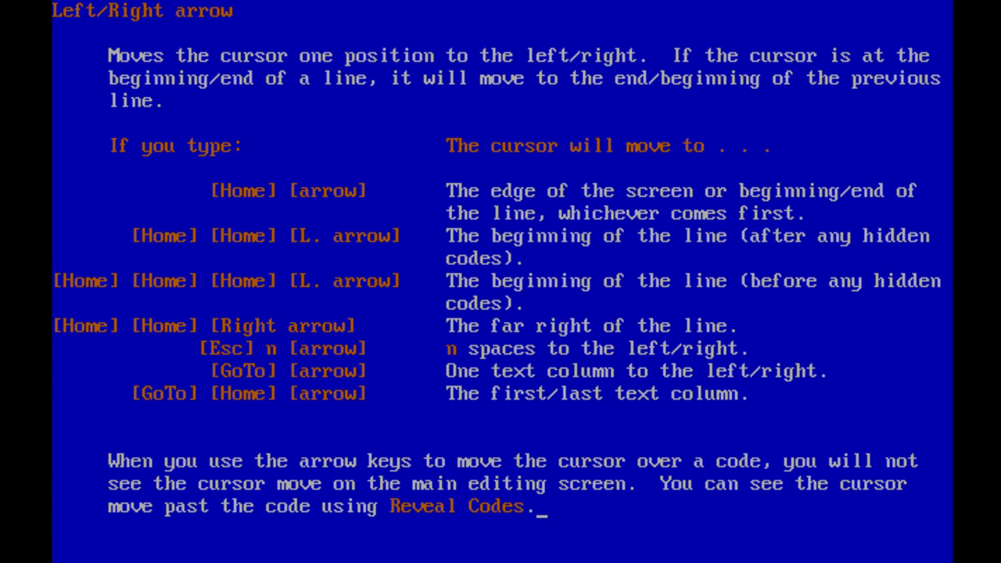
key("Down")
key("Escape")
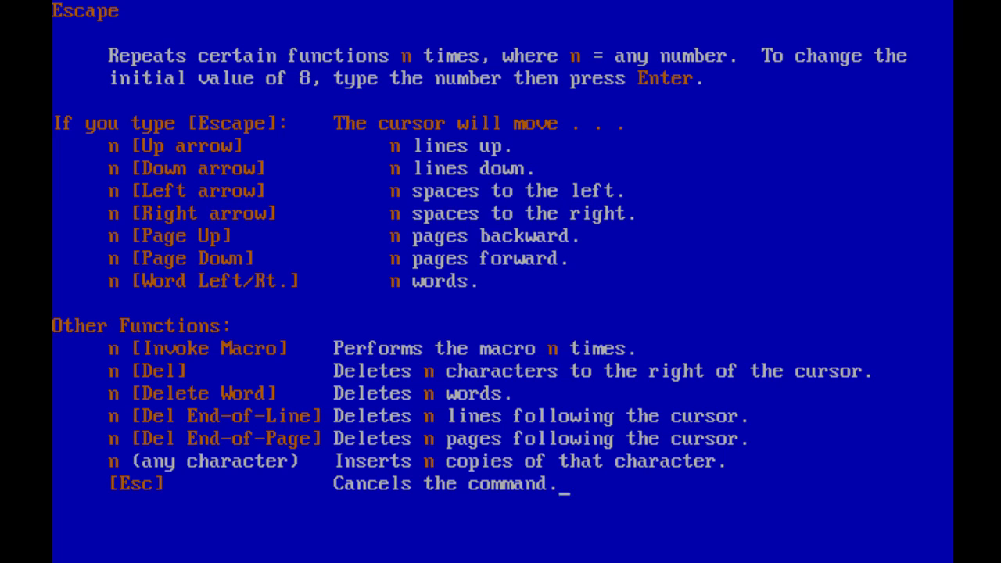
key("Return")
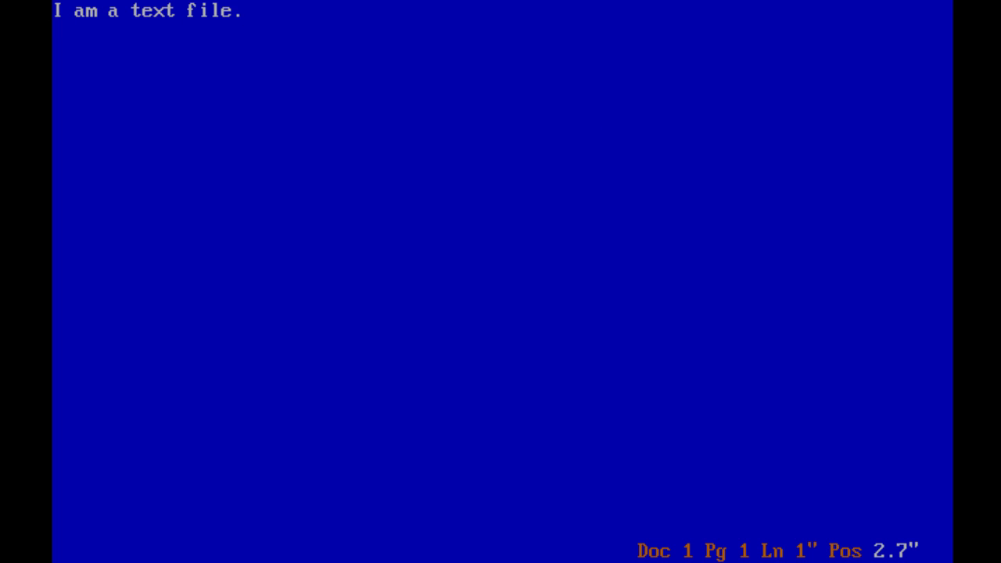
Reopen Help from the document and view the description of the Up/Down arrow keys
key("F2")
key("F2")
key("Tab")
key("F3")
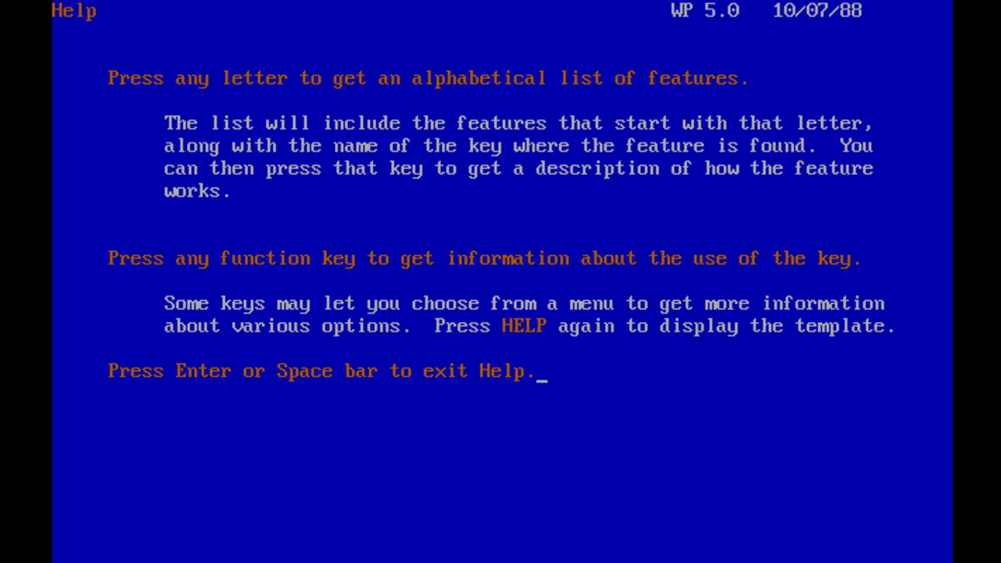
key("Down")
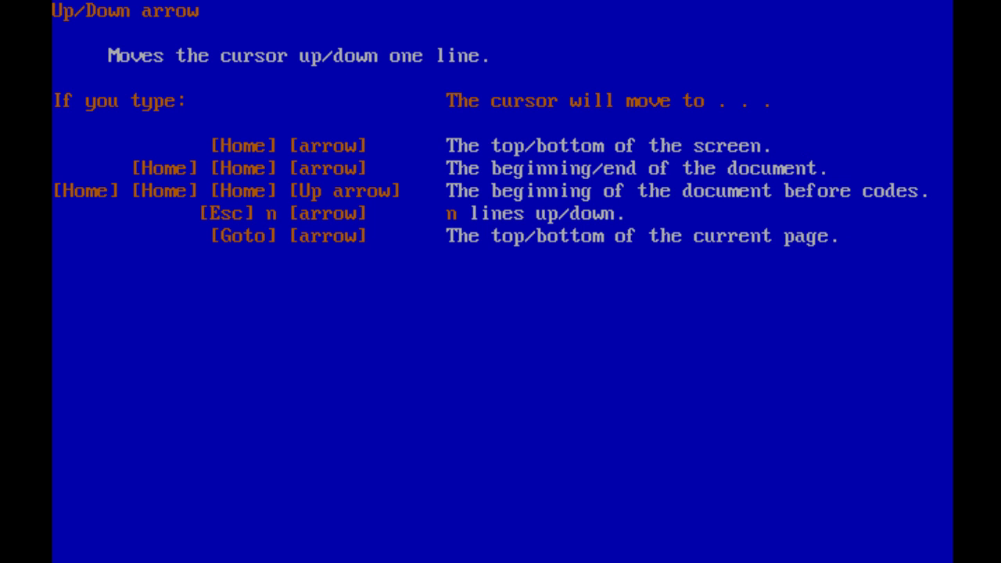
Browse the alphabetical Help lists of features, including the letters J, E, D, W, R and A
key("h")
key("j")
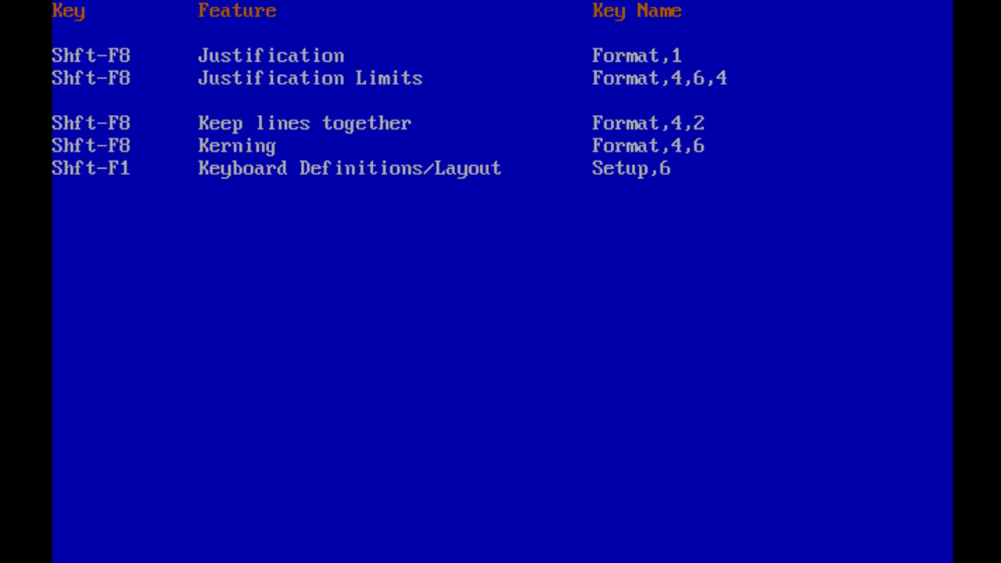
key("f")
key("e")
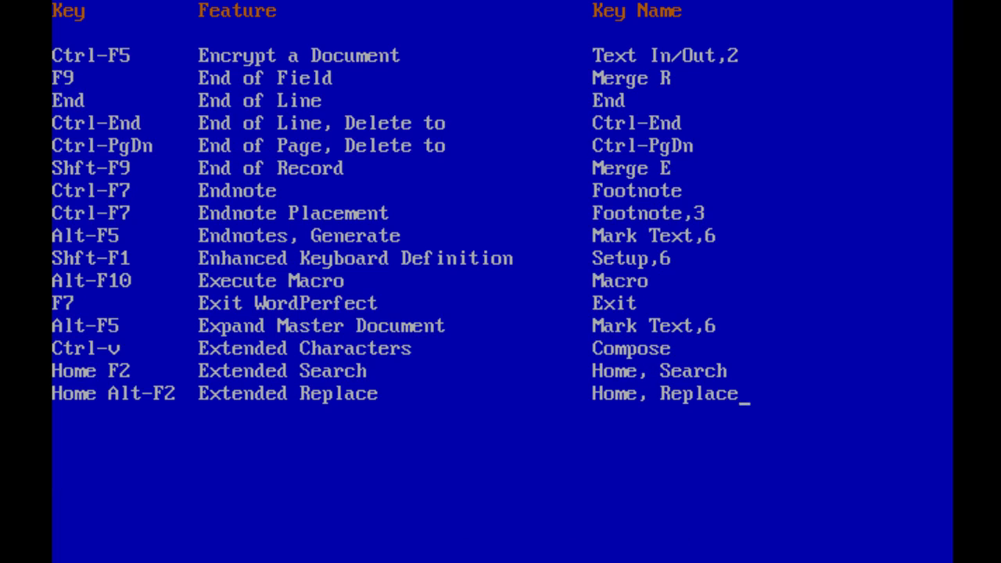
key("w")
key("d")
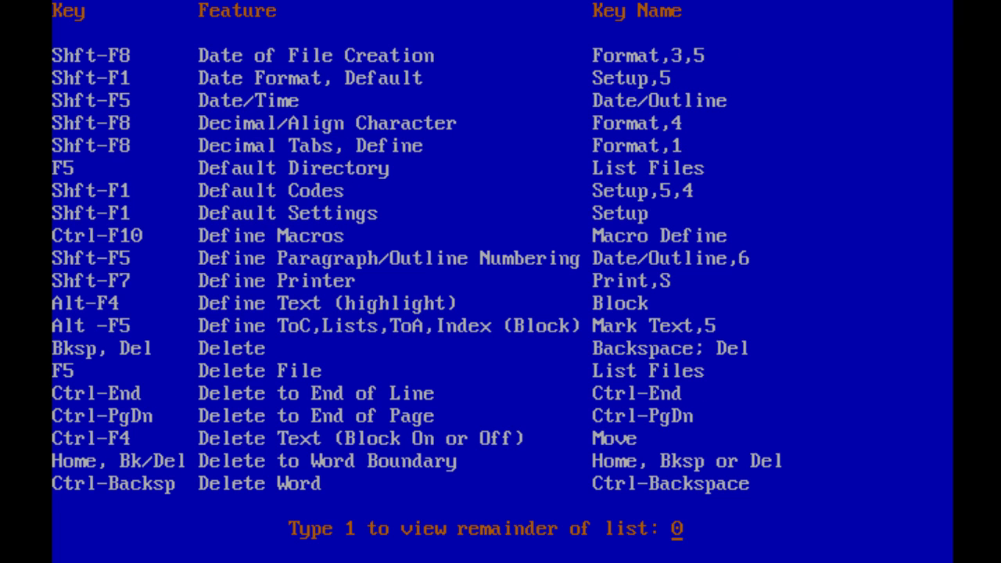
key("w")
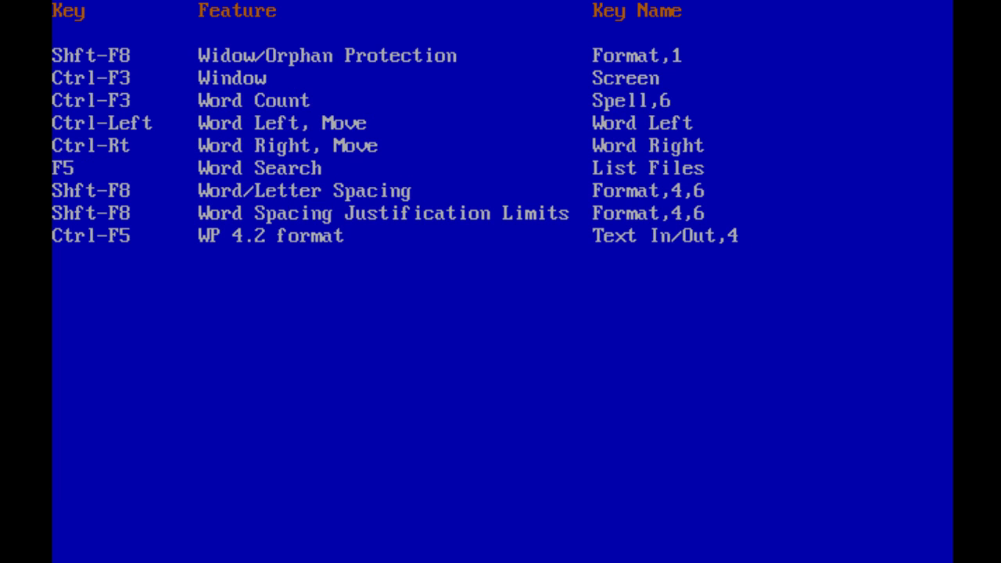
key("r")
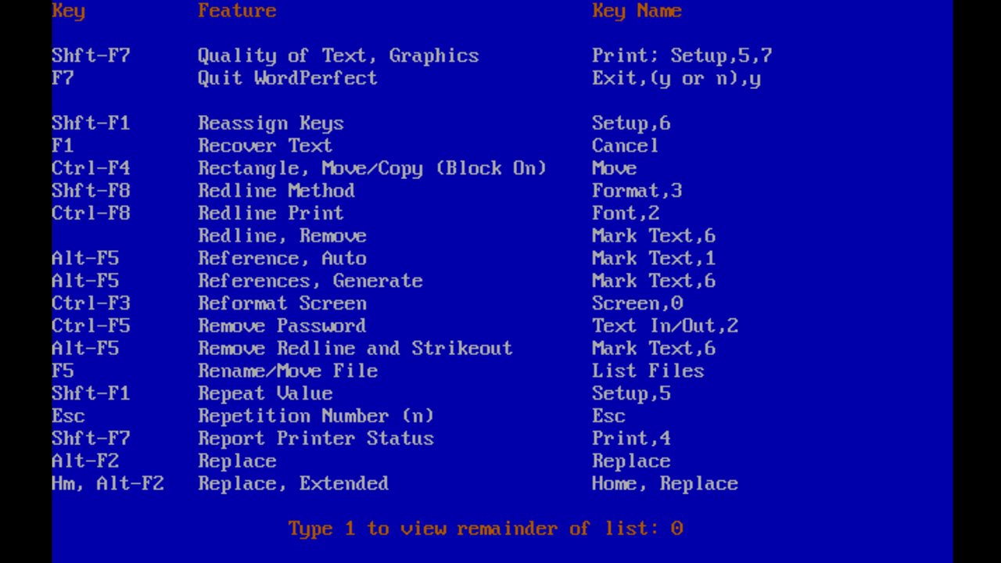
key("a")
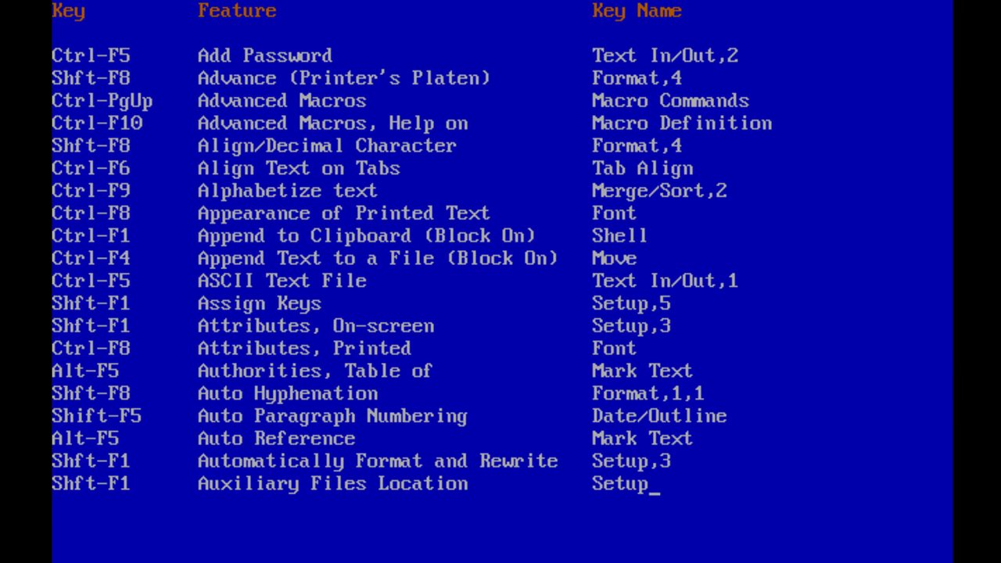
key("w")
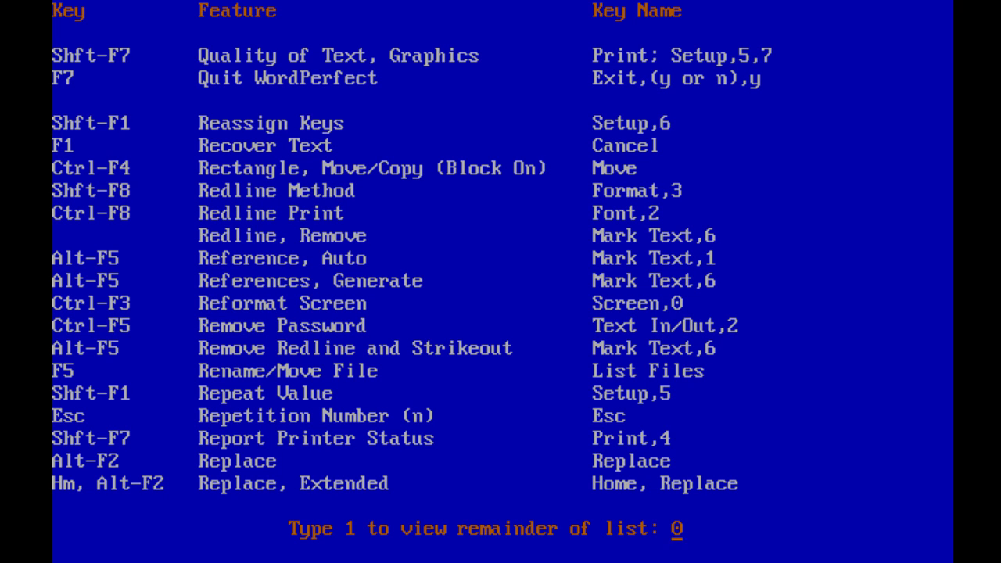
View the Help page on the Escape key and the alphabetical feature lists for the letters W and Q
key("Escape")
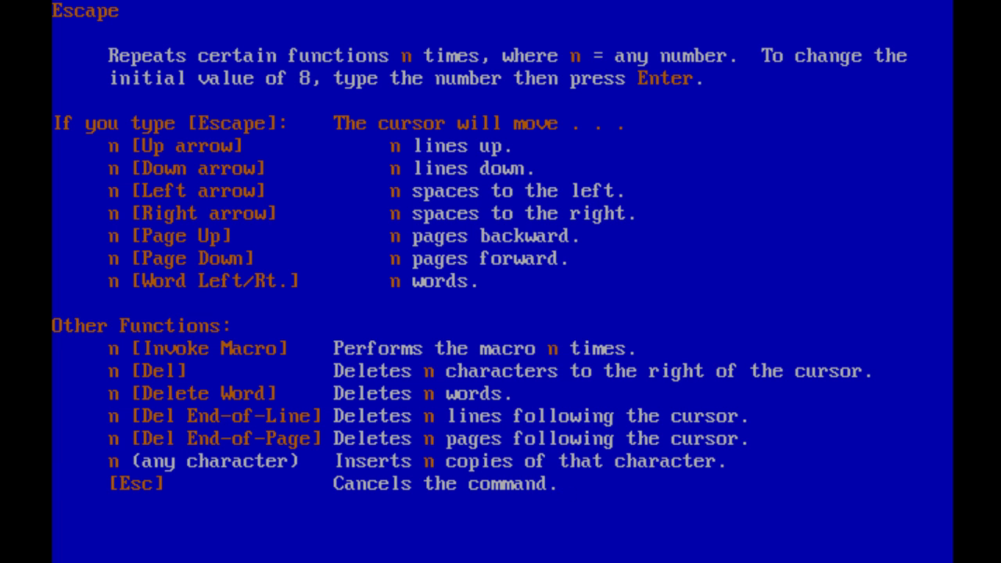
key("w")
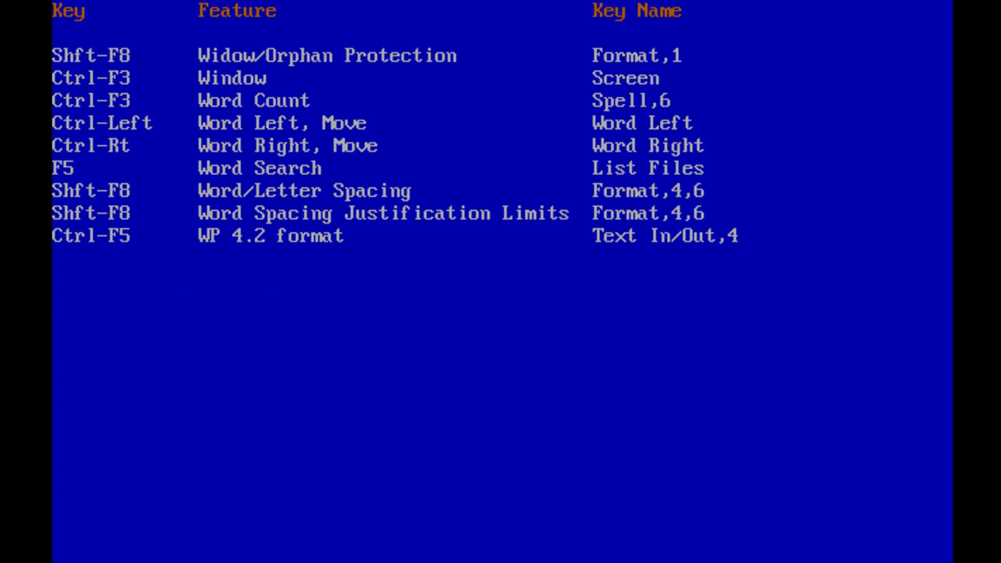
key("q")
View the Help function-key template and the description of the Cancel key, and return to the document
key("F4")
key("F3")
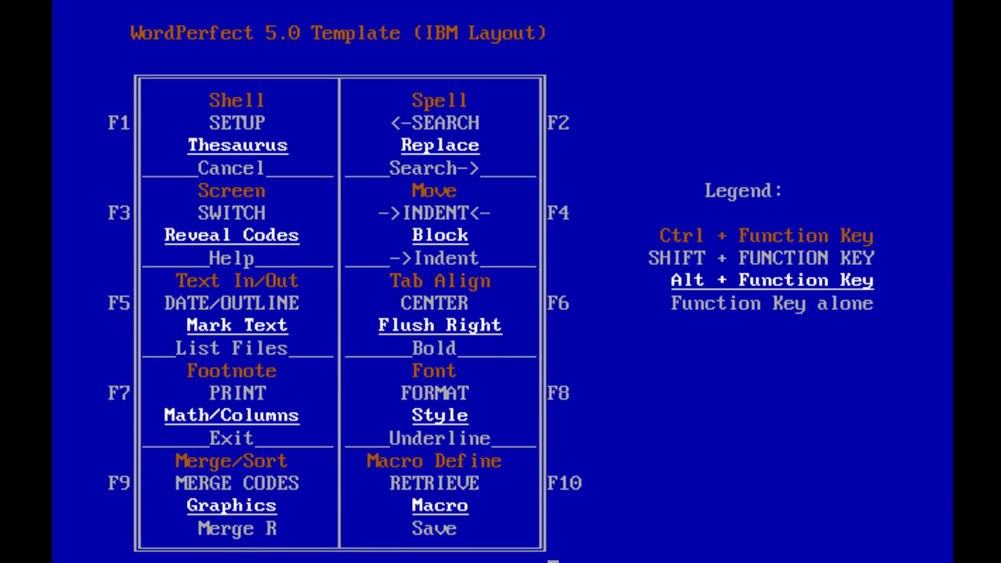
key("F1")
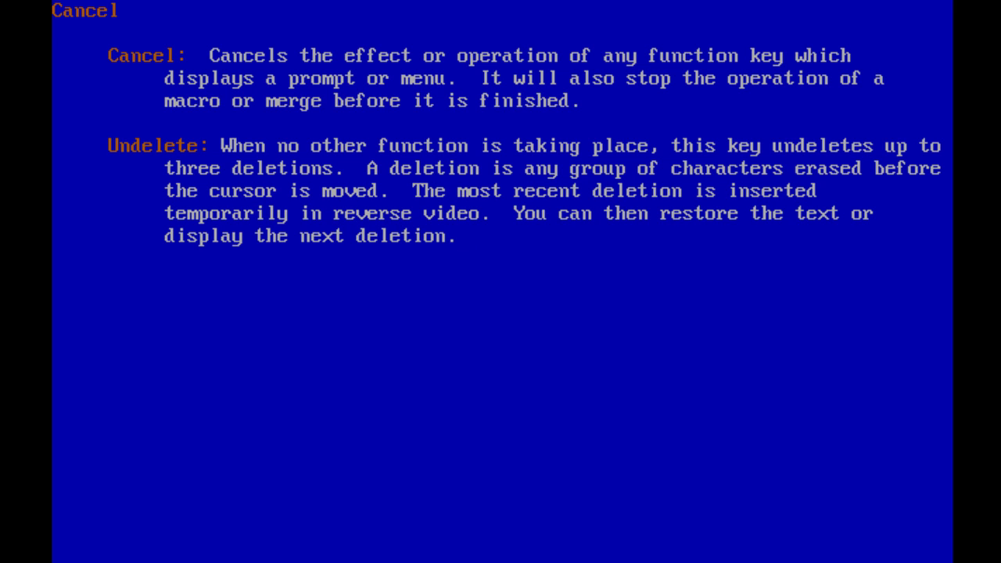
key("Return")
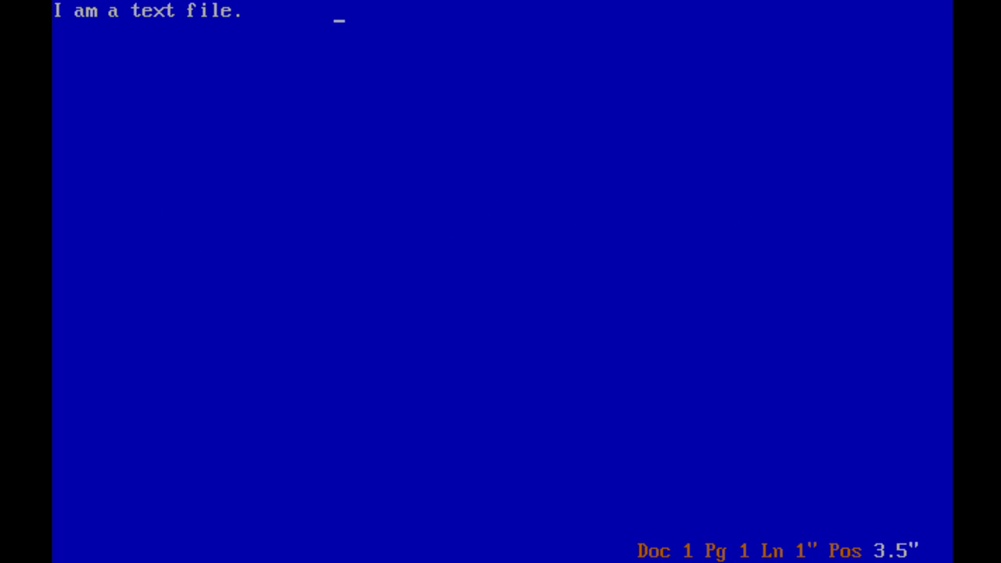
Exit WordPerfect to the DOS prompt without saving the document and go up to the root directory C:\
key("F7")
key("n")
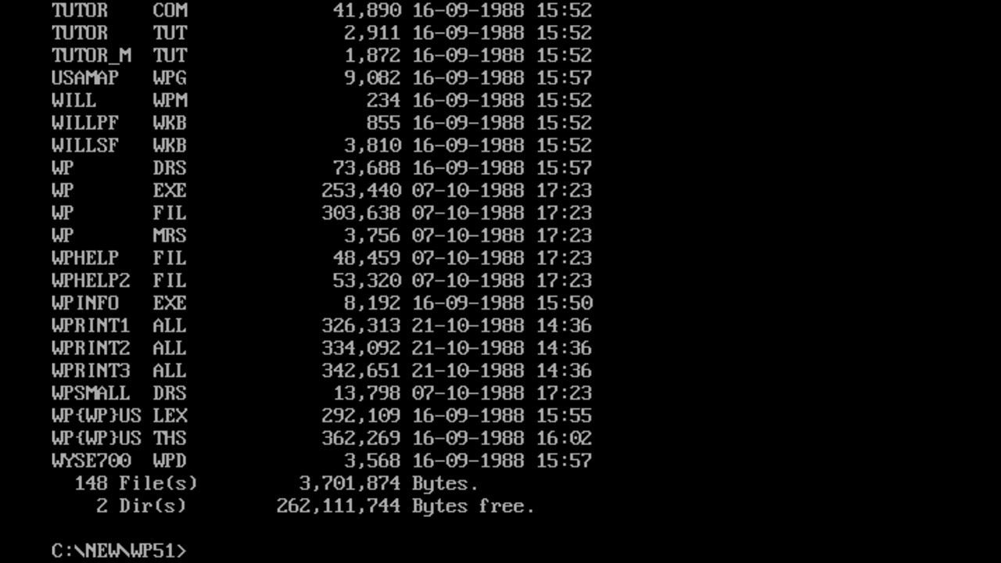
type("dir")
key("BackSpace")
key("BackSpace")
key("BackSpace")
type("cd..")
key("Return")
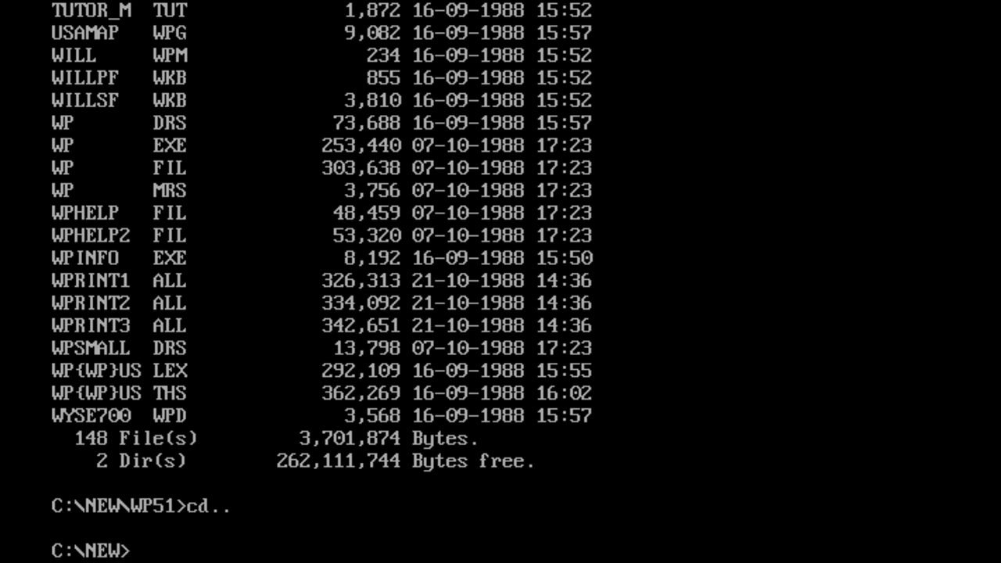
type("cd ..")
key("Return")
Change to the pedit directory and list its files
type("cd pe")
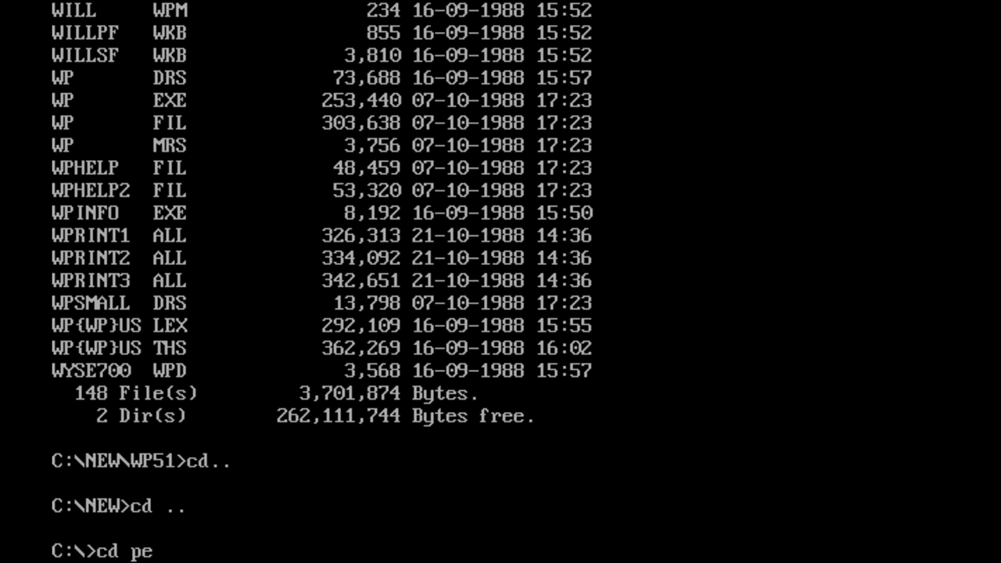
type("dit")
key("Return")
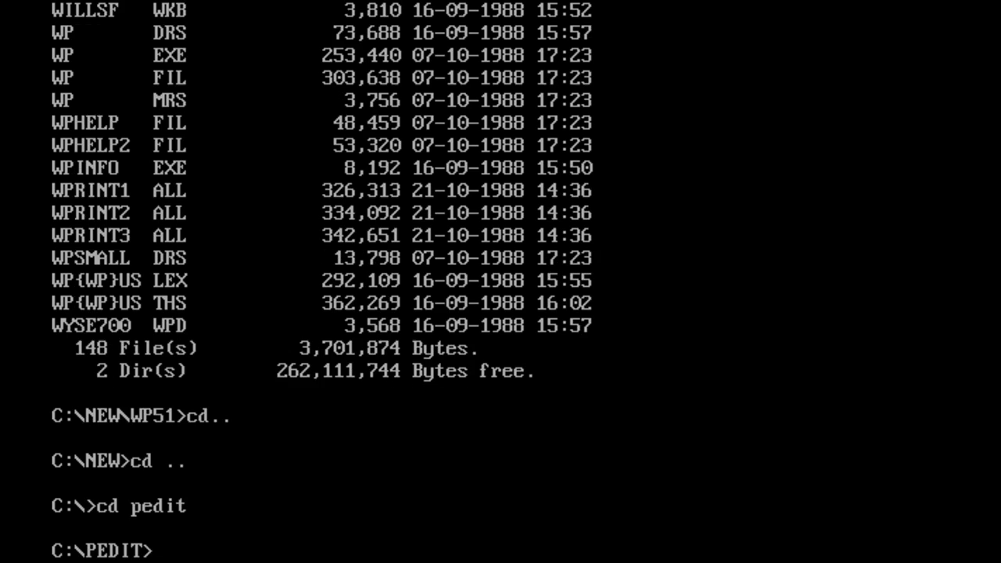
type("dir")
key("Return")
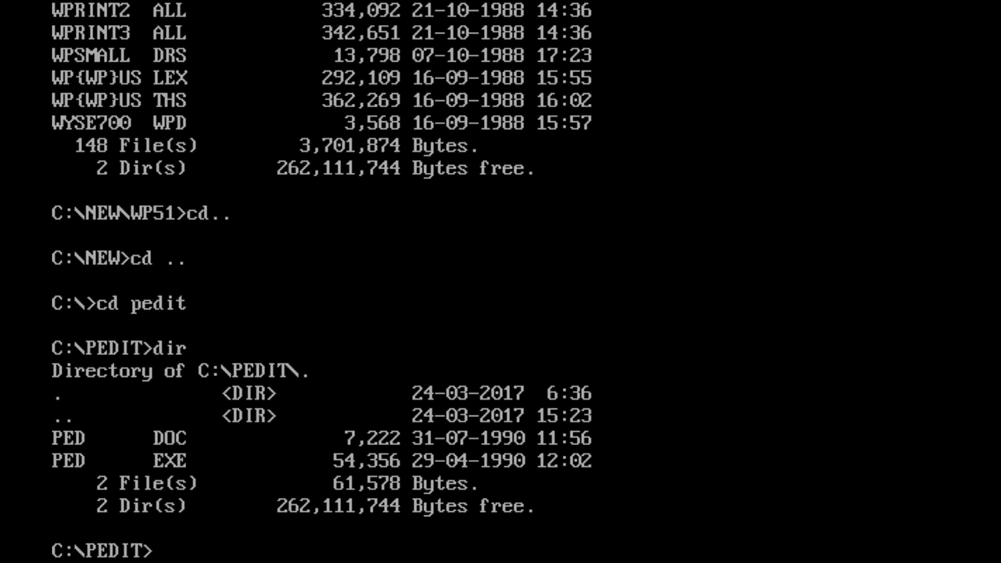
Run ped.exe with ped.doc from the DOS prompt and confirm loading that file into the editor
type("ped.ex")
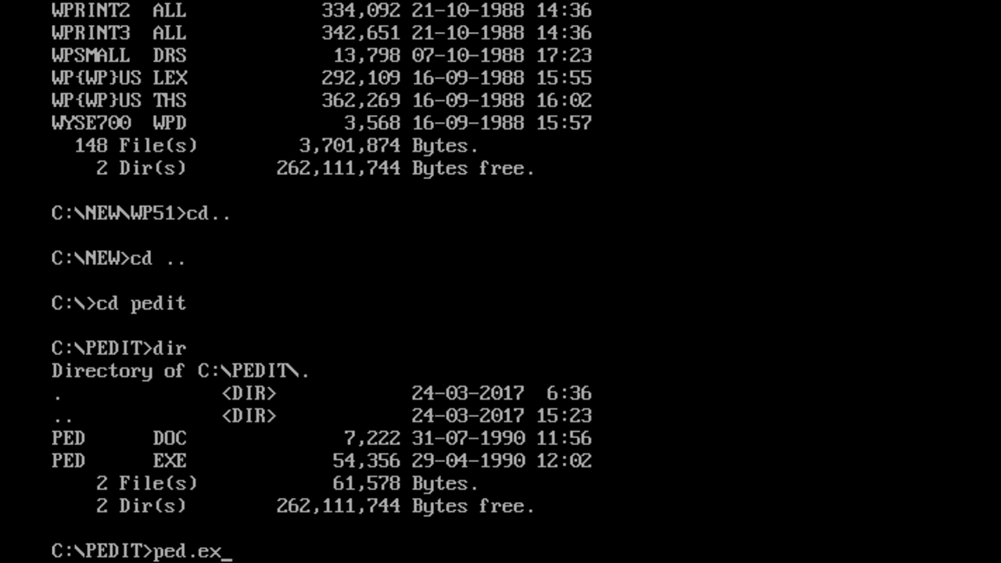
type("e ped.do")
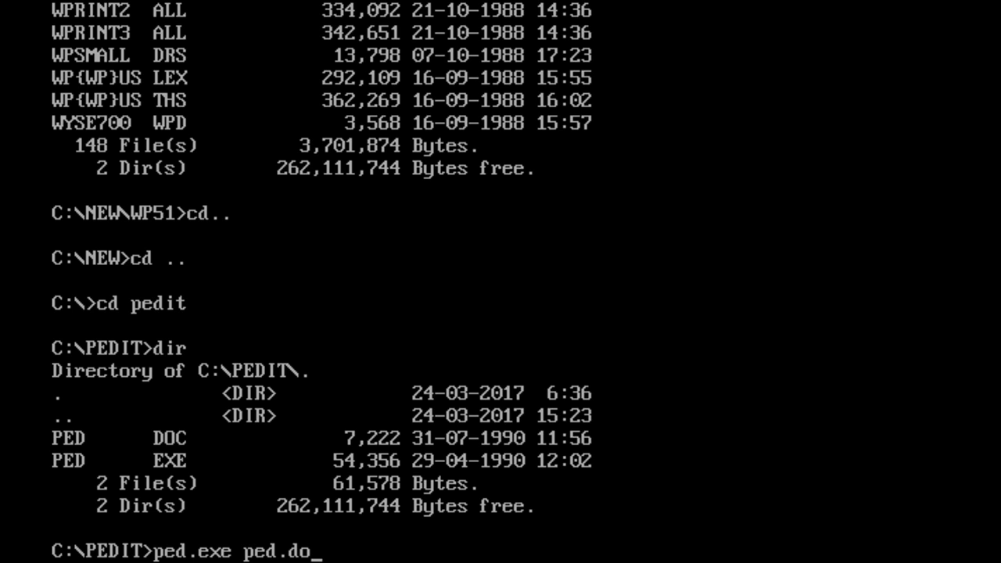
type("c")
key("Return")
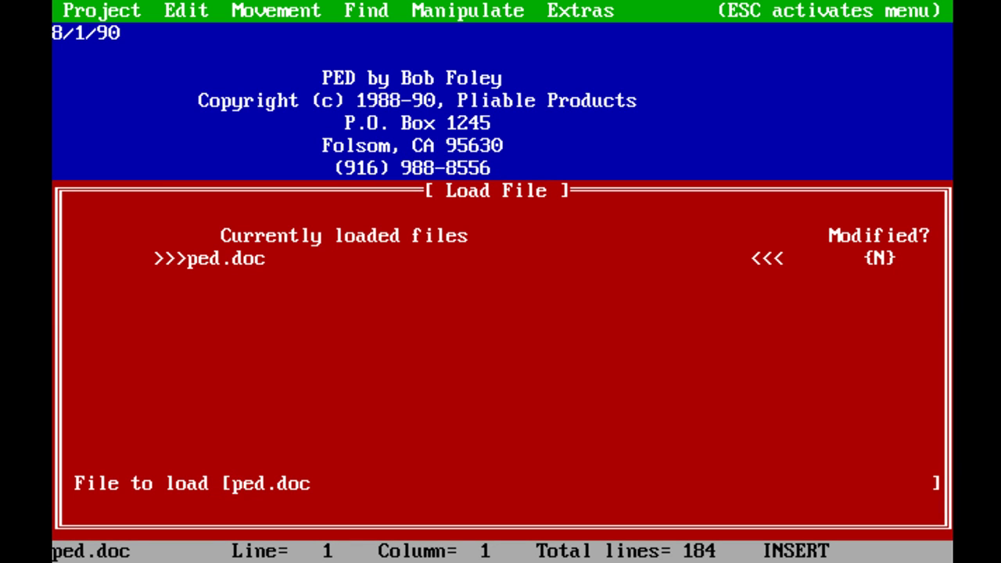
key("Return")
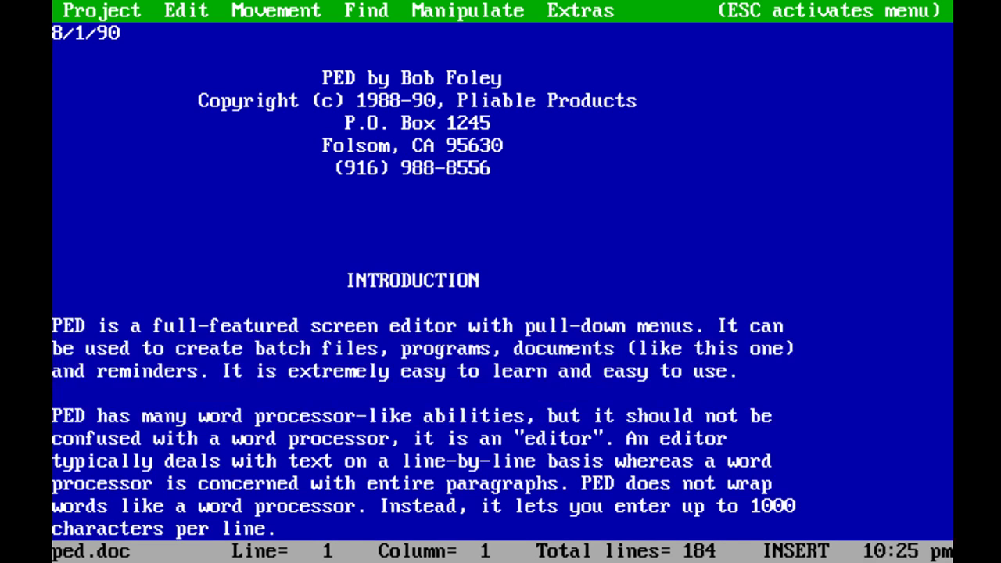
Read through ped.doc from the introduction to its last line, including the registration terms, editing keys and product list
key("Down")
key("Down")
key("Down")
key("Down")
key("Down")
key("Down")
key("Down")
key("Down")
key("Down")
key("Down")
key("Down")
key("Down")
key("Down")
key("Down")
key("Down")
key("Down")
key("Down")
key("Down")
key("Down")
key("Down")
key("Down")
key("Down")
key("Down")
key("Down")
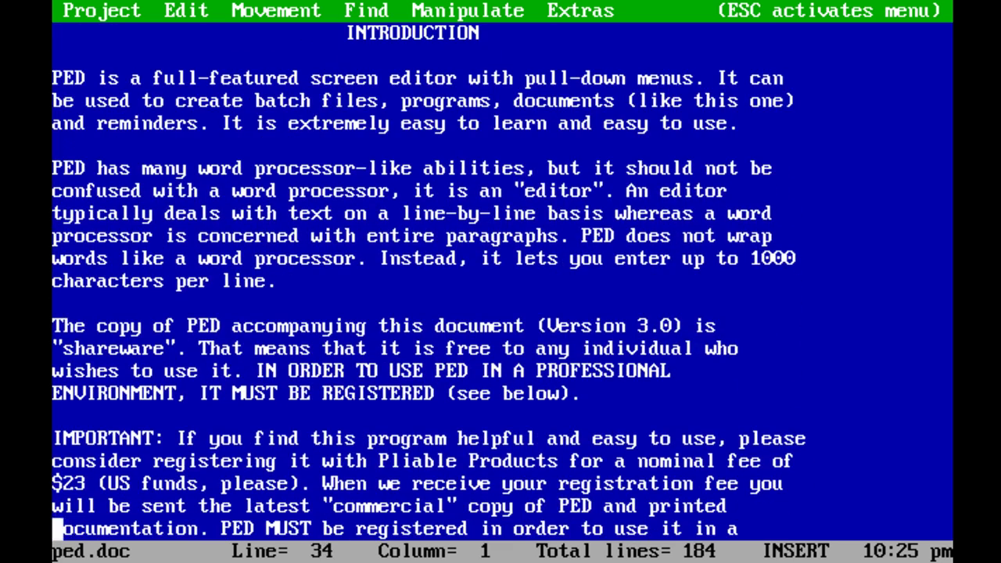
key("Down")
key("Down")
key("Down")
key("Down")
key("Down")
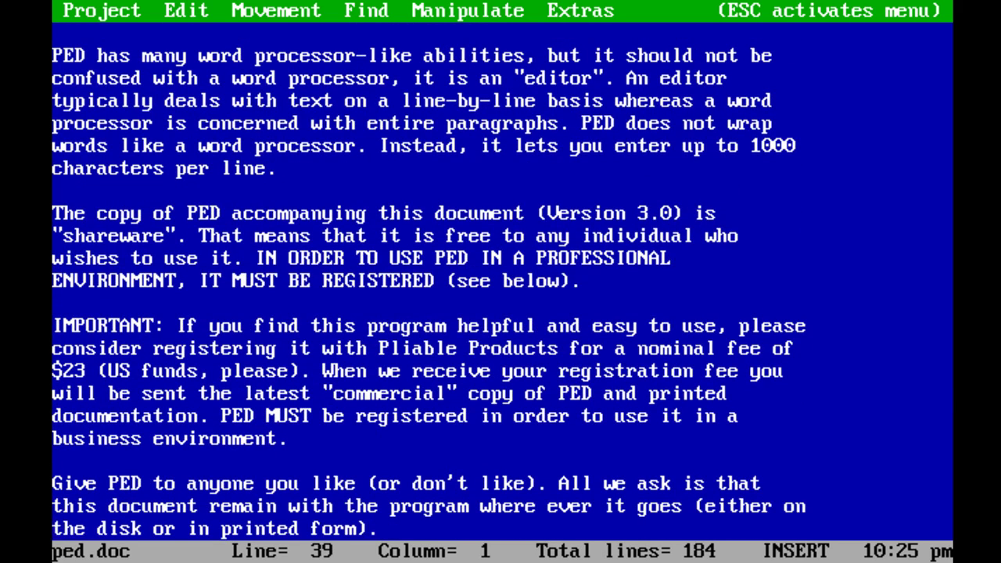
key("Down")
key("Down")
key("Down")
key("Down")
key("Down")
key("Down")
key("Down")
key("Down")
key("Down")
key("Down")
key("Down")
key("Down")
key("Down")
key("Down")
key("Down")
key("Down")
key("Down")
key("Down")
key("Down")
key("Down")
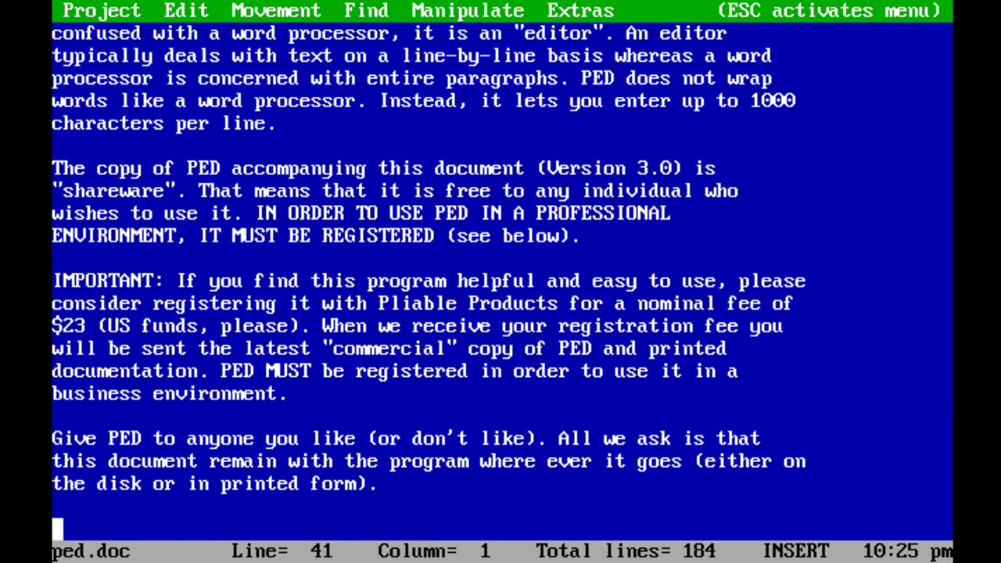
key("Down")
key("Down")
key("Down")
key("Down")
key("Down")
key("Down")
key("Down")
key("Down")
key("Down")
key("Down")
key("Down")
key("Down")
key("Down")
key("Down")
key("Down")
key("Down")
key("Down")
key("Down")
key("Down")
key("Down")
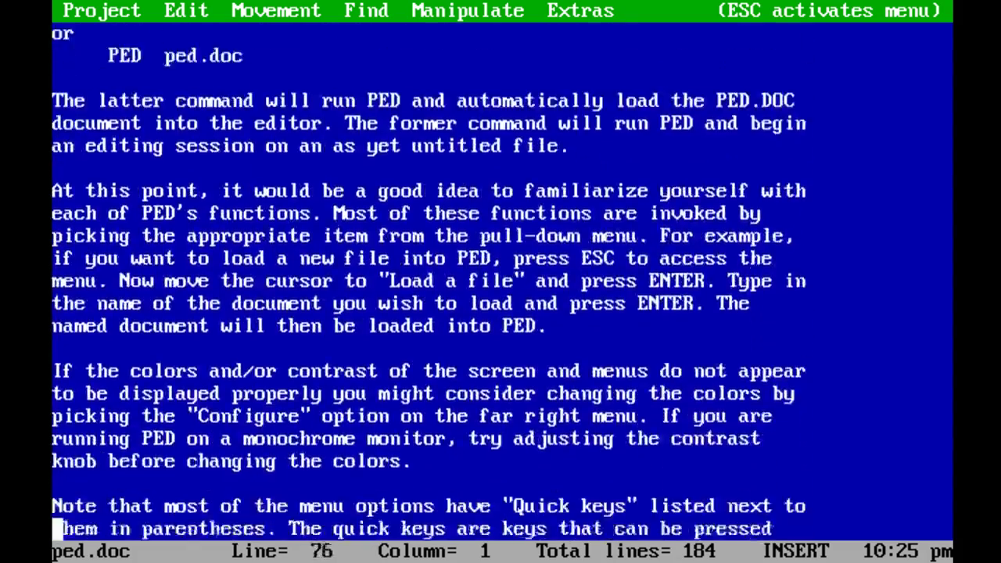
key("Down")
key("Down")
key("Down")
key("Down")
key("Down")
key("Down")
key("Down")
key("Down")
key("Down")
key("Down")
key("Down")
key("Down")
key("Down")
key("Down")
key("Down")
key("Down")
key("Down")
key("Down")
key("Down")
key("Down")
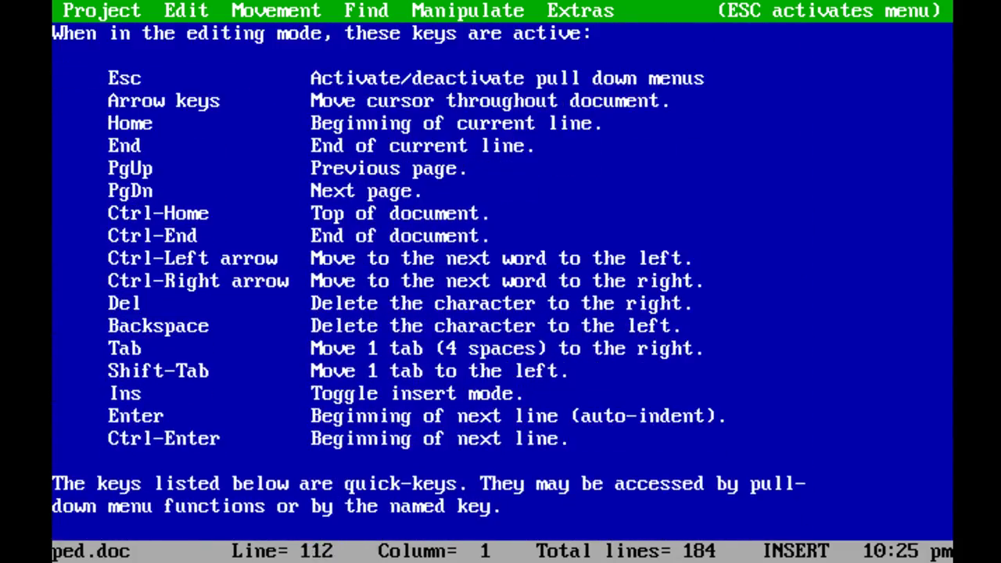
key("Down")
key("Down")
key("Down")
key("Down")
key("Down")
key("Down")
key("Down")
key("Down")
key("Down")
key("Down")
key("Down")
key("Down")
key("Down")
key("Down")
key("Down")
key("Down")
key("Down")
key("Down")
key("Down")
key("Down")
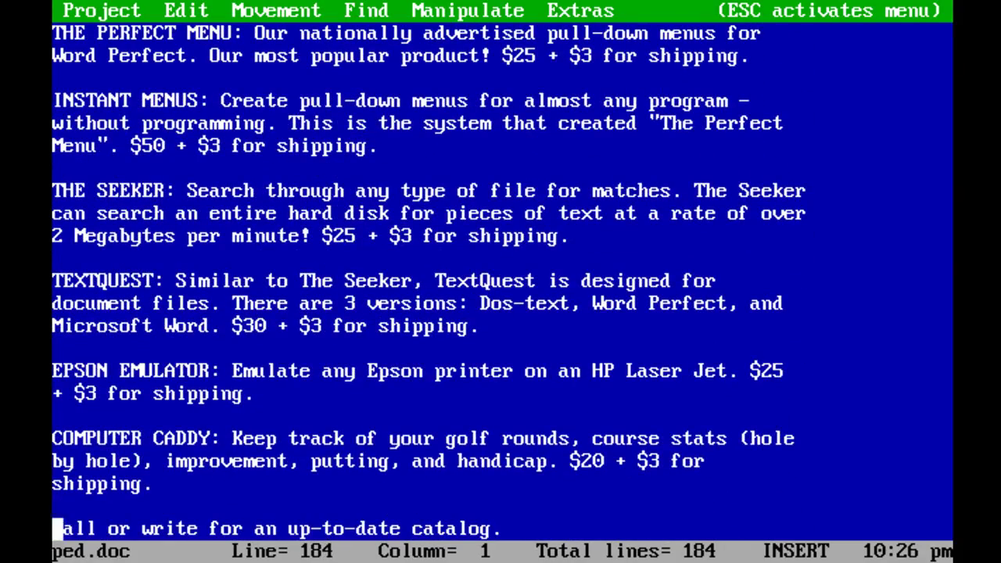
Look back up through ped.doc from the product list to the section on ordering the latest version of PED
key("Up")
key("Up")
key("Up")
key("Up")
key("Up")
key("Up")
key("Up")
key("Up")
key("Up")
key("Up")
key("Up")
key("Up")
key("Up")
key("Up")
key("Up")
key("Up")
key("Up")
key("Up")
key("Up")
key("Up")
key("Up")
key("Up")
key("Up")
key("Up")
key("Up")
key("Up")
key("Up")
key("Up")
key("Up")
key("Up")
key("Up")
key("Up")
key("Up")
key("Up")
key("Up")
key("Up")
key("Up")
key("Up")
key("Up")
key("Up")
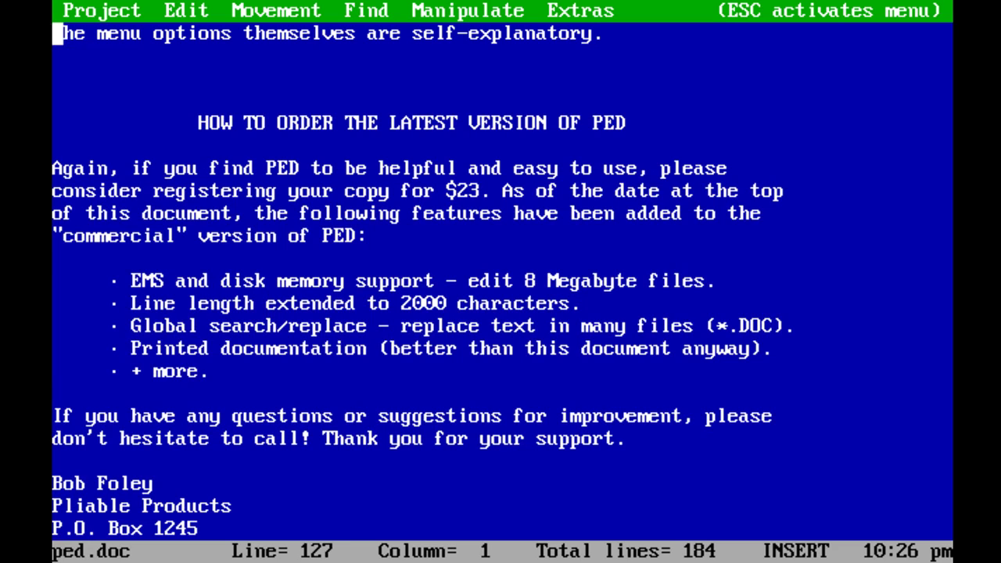